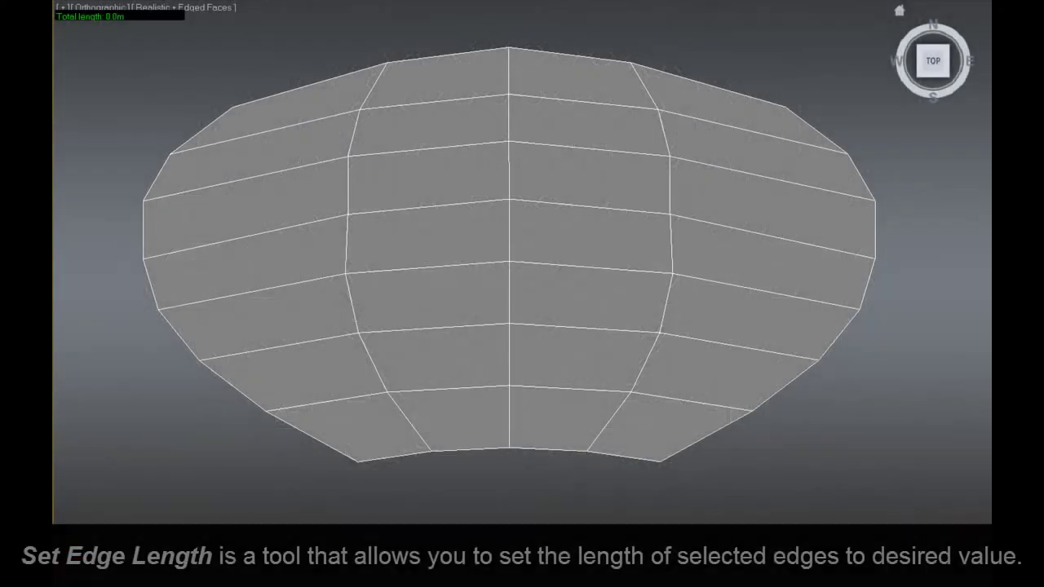
Move the Set Edge Length window to the top-left corner so the mesh is visible
drag(672, 175, 96, 46)
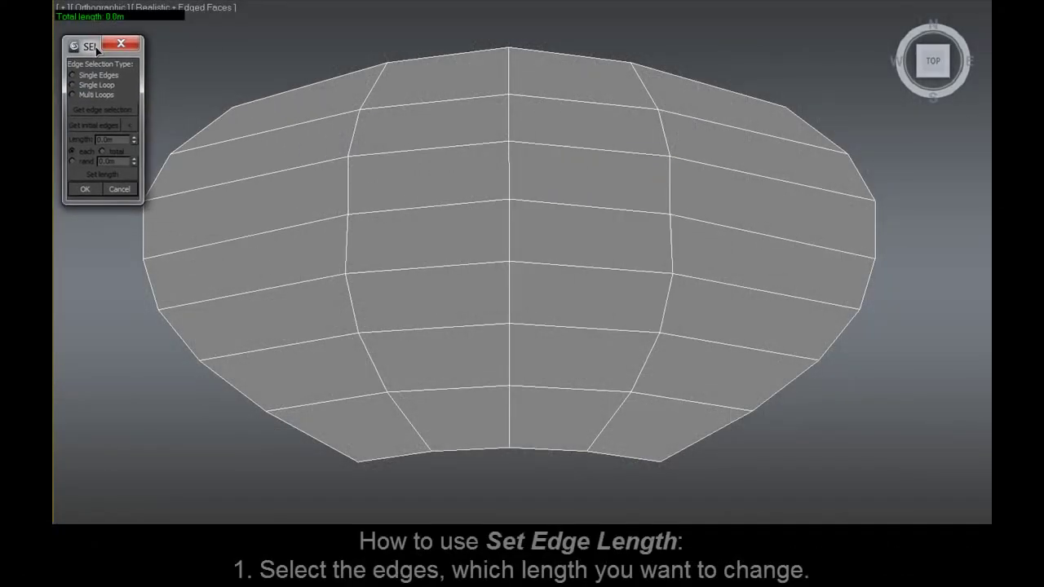
Load the edge left of centre as a single edge, with Length 1.0m applied to each
click(441, 206)
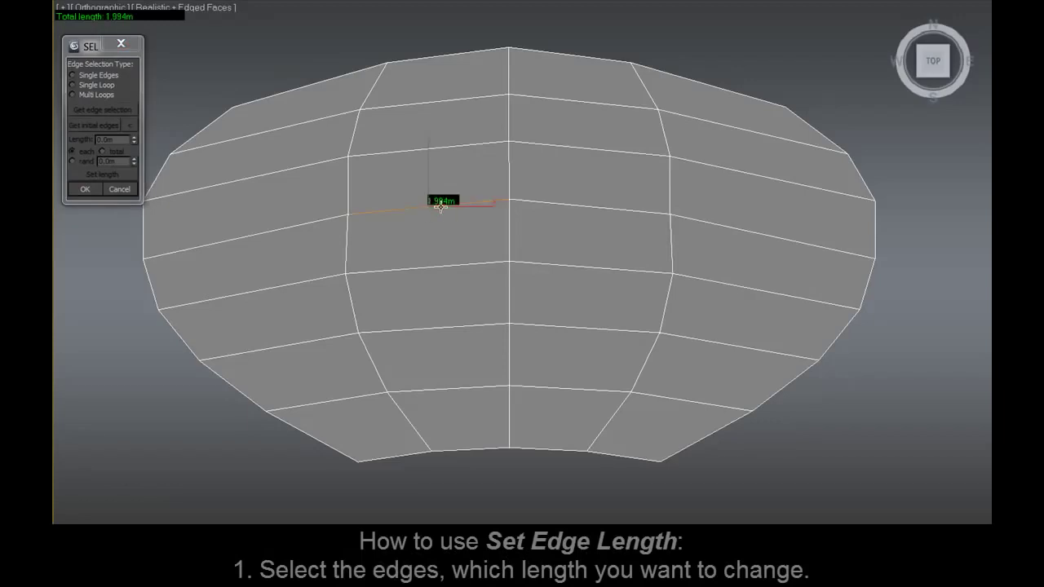
click(114, 79)
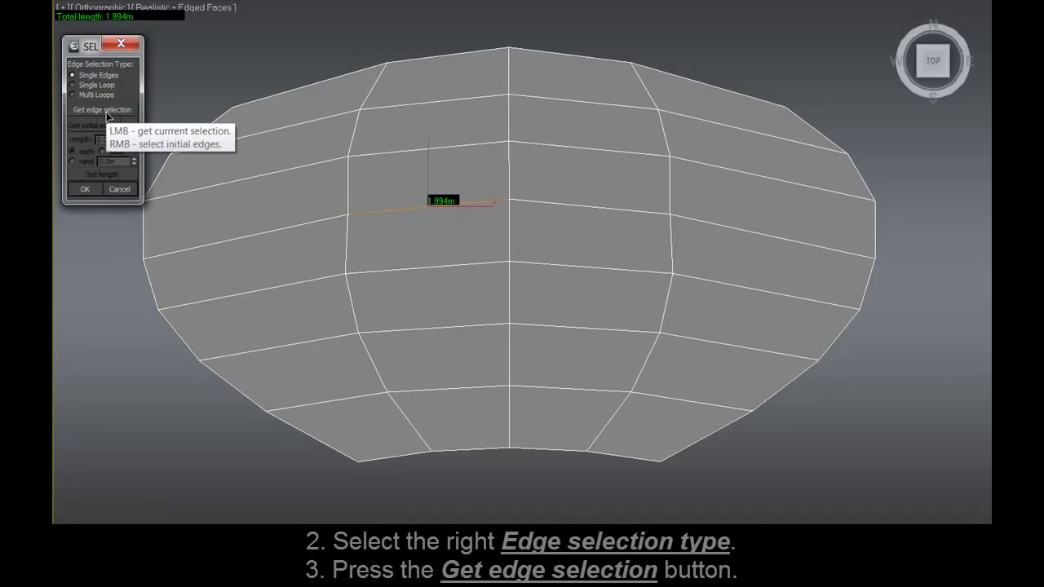
click(104, 110)
double_click(106, 140)
text(1)
click(85, 153)
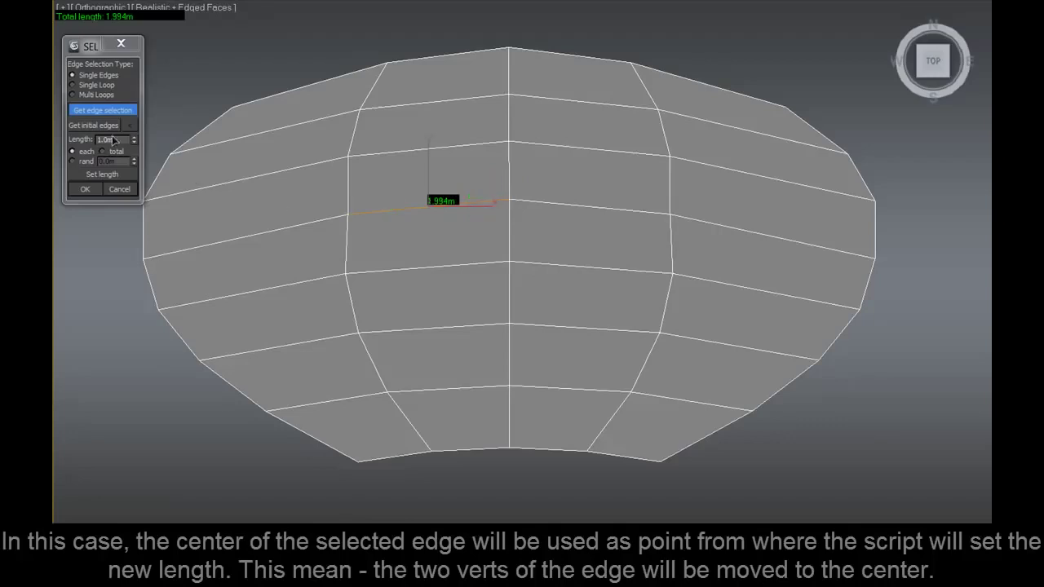
Shrink the edge to 1.0m about its centre, cancel back to 1.994m, and reselect it
click(101, 174)
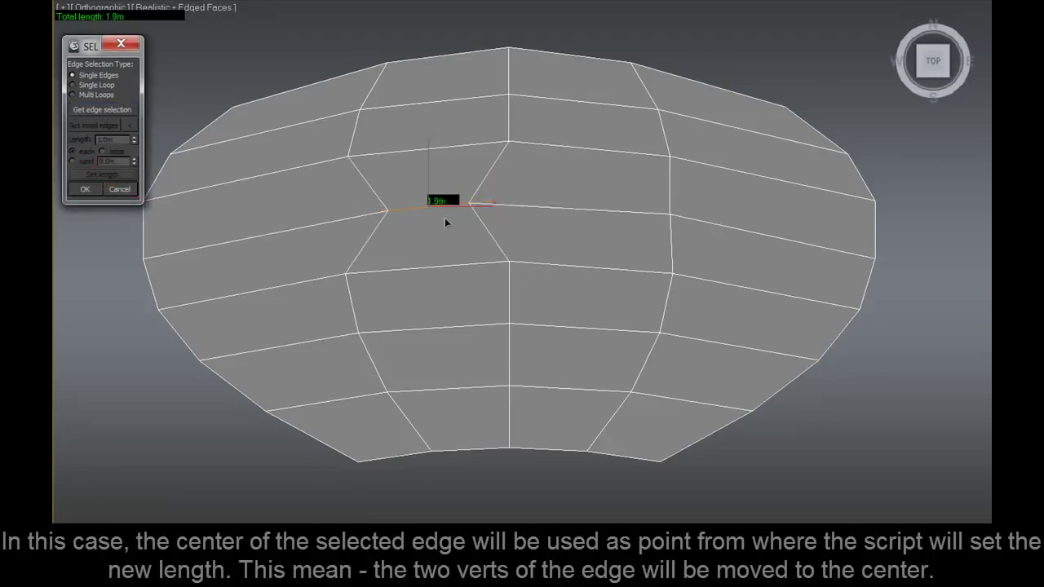
click(122, 191)
click(428, 204)
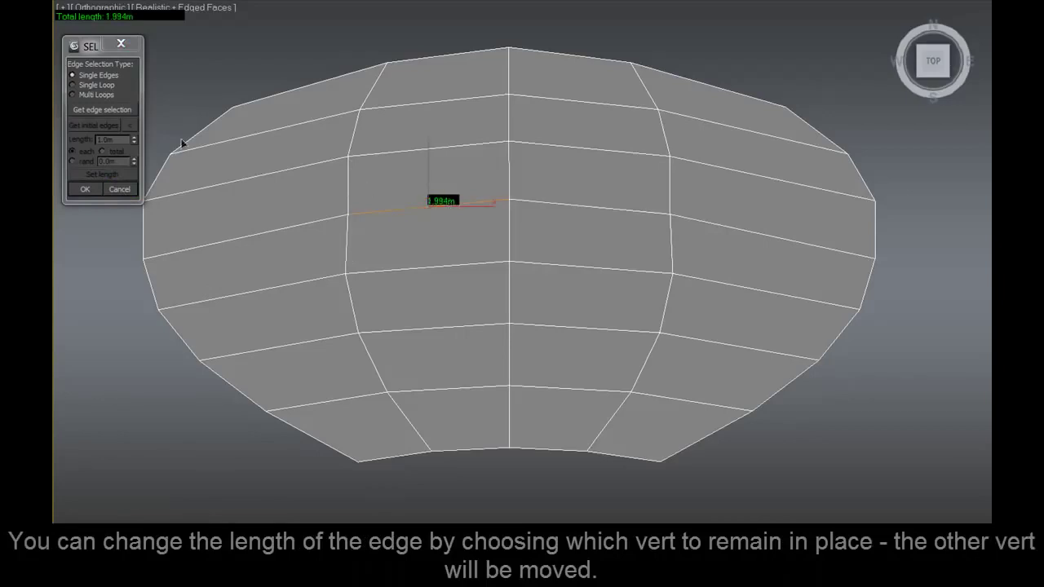
click(114, 113)
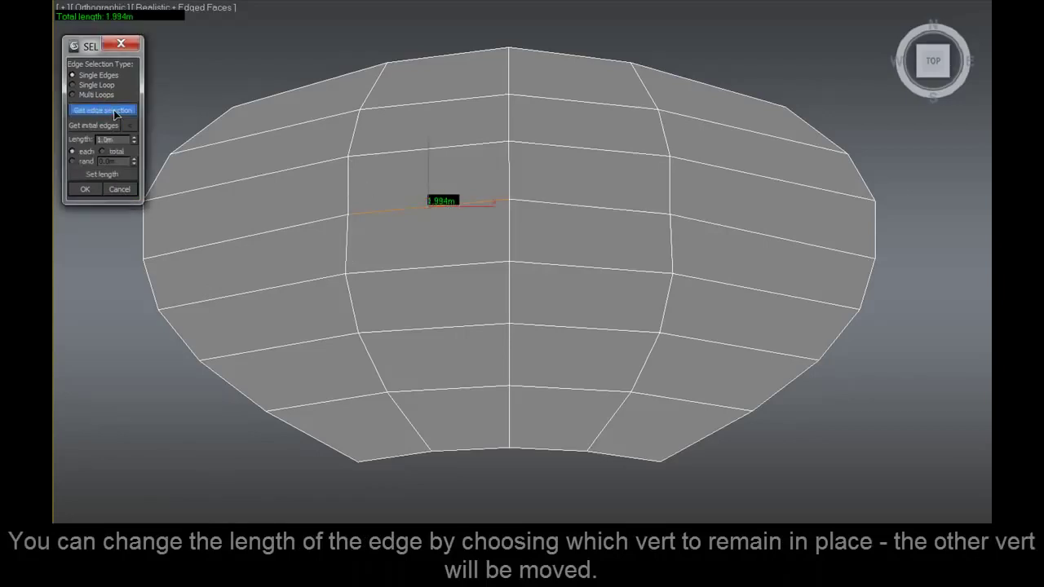
click(106, 126)
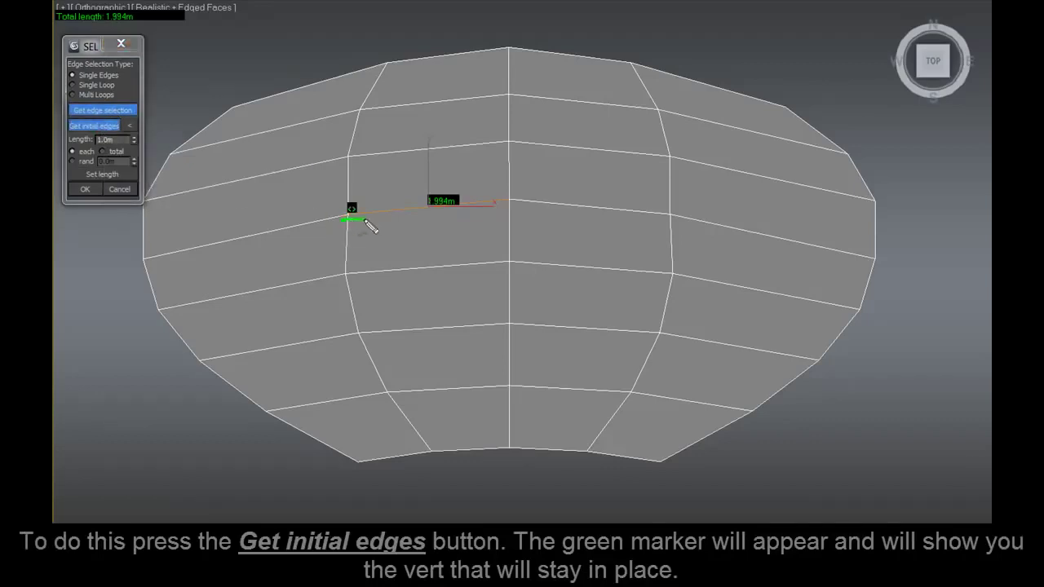
click(497, 211)
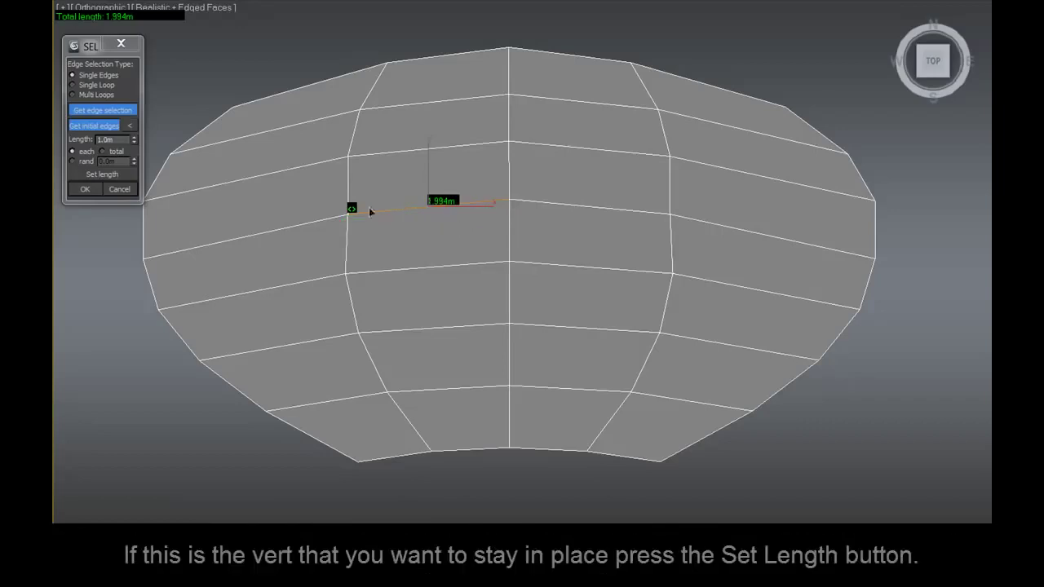
click(102, 174)
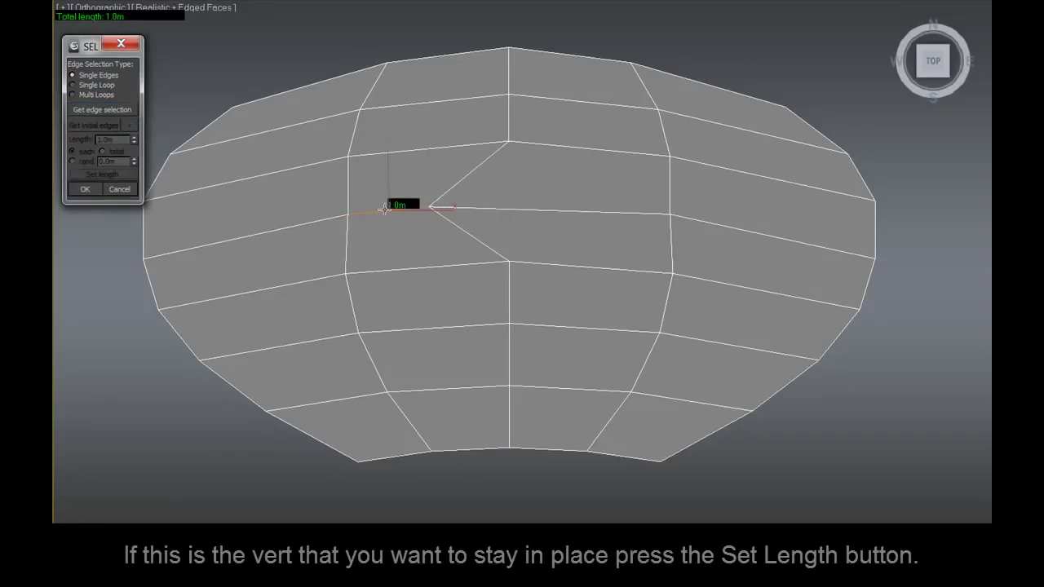
click(127, 191)
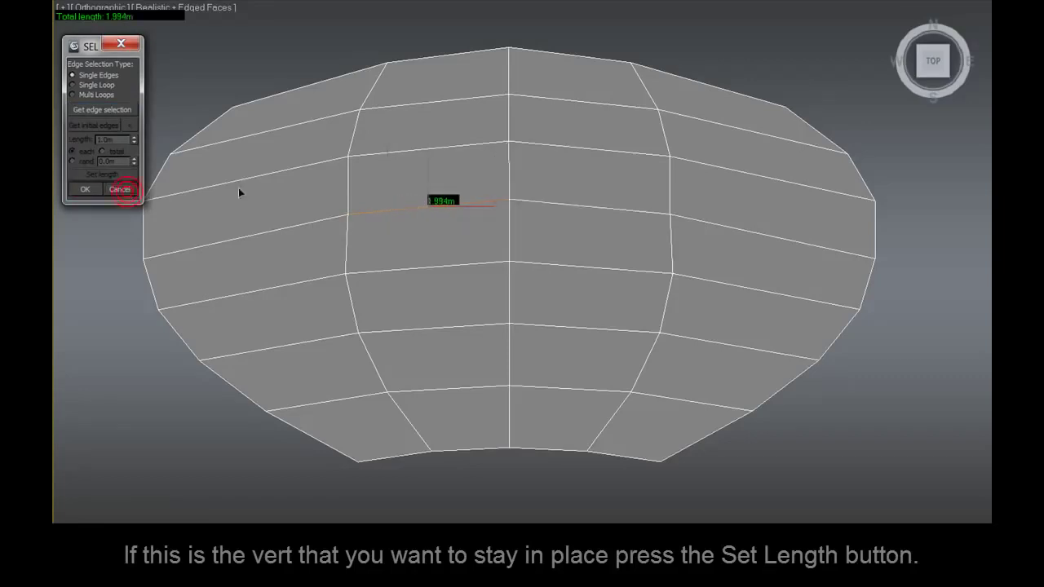
click(119, 112)
click(103, 127)
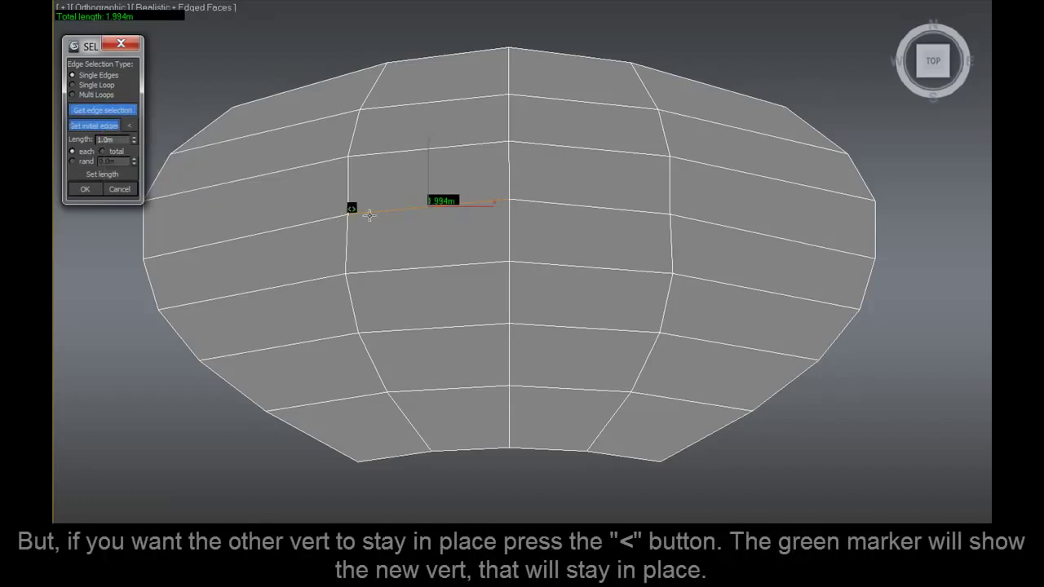
click(505, 124)
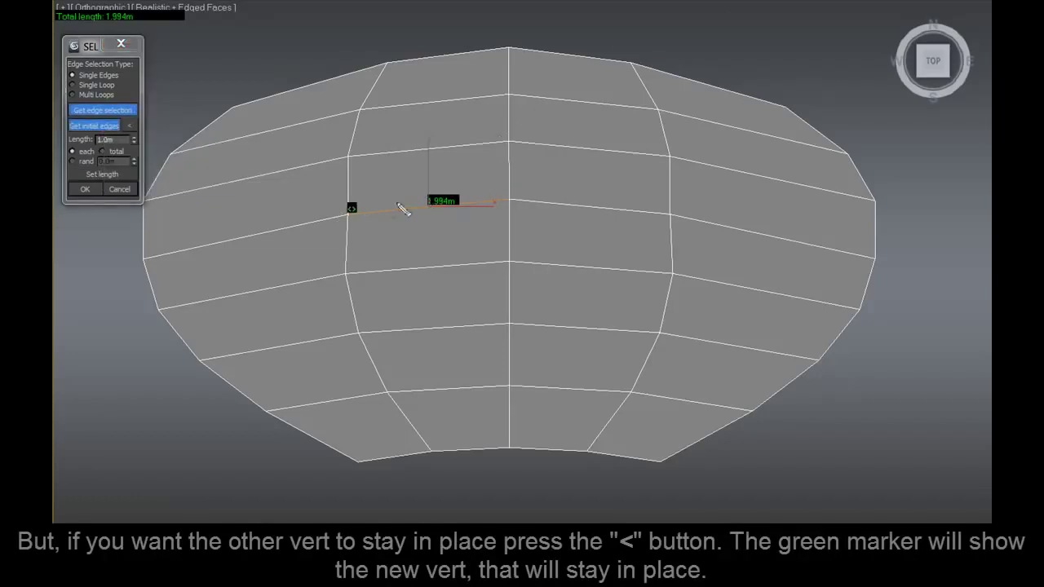
mouse_move(353, 218)
mouse_down()
mouse_move(389, 214)
mouse_move(389, 226)
mouse_up()
drag(507, 200, 519, 206)
key(Escape)
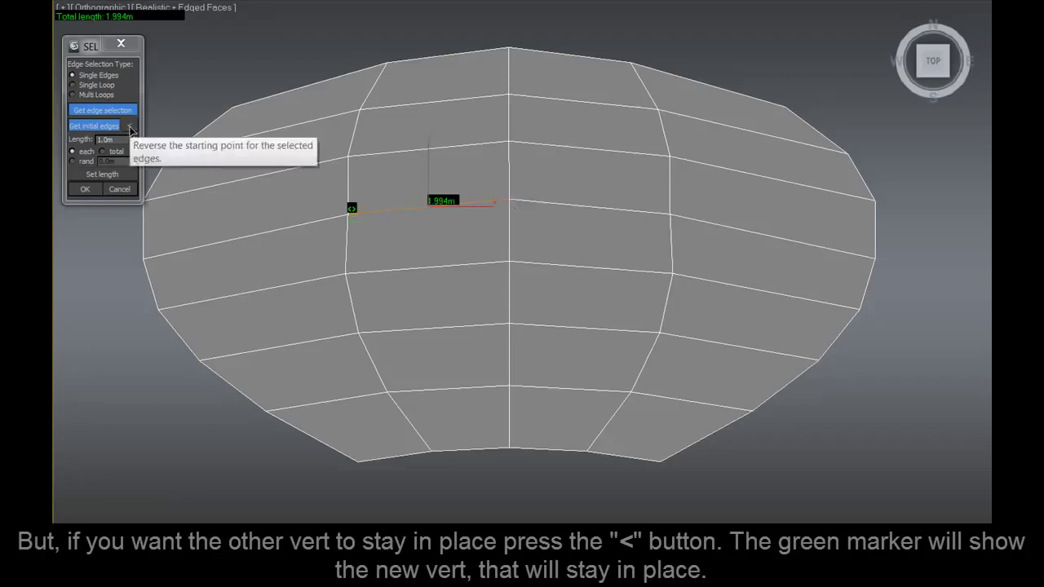
click(133, 128)
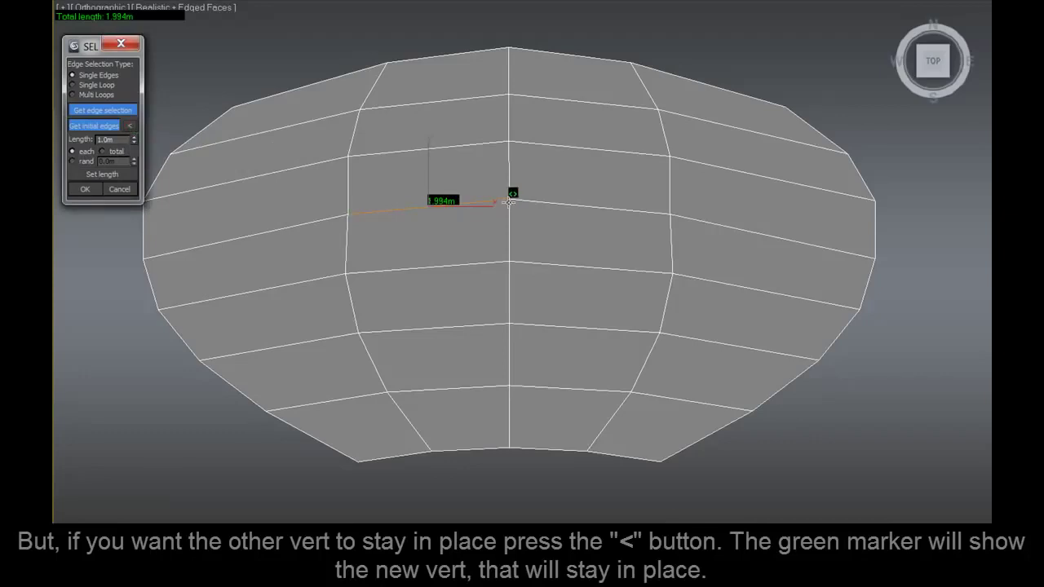
click(115, 178)
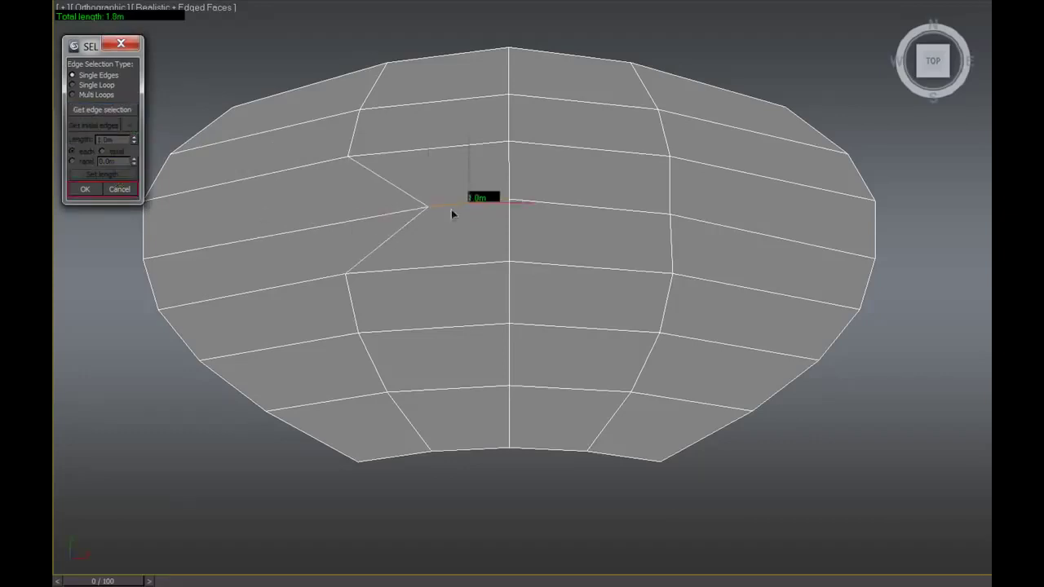
click(122, 192)
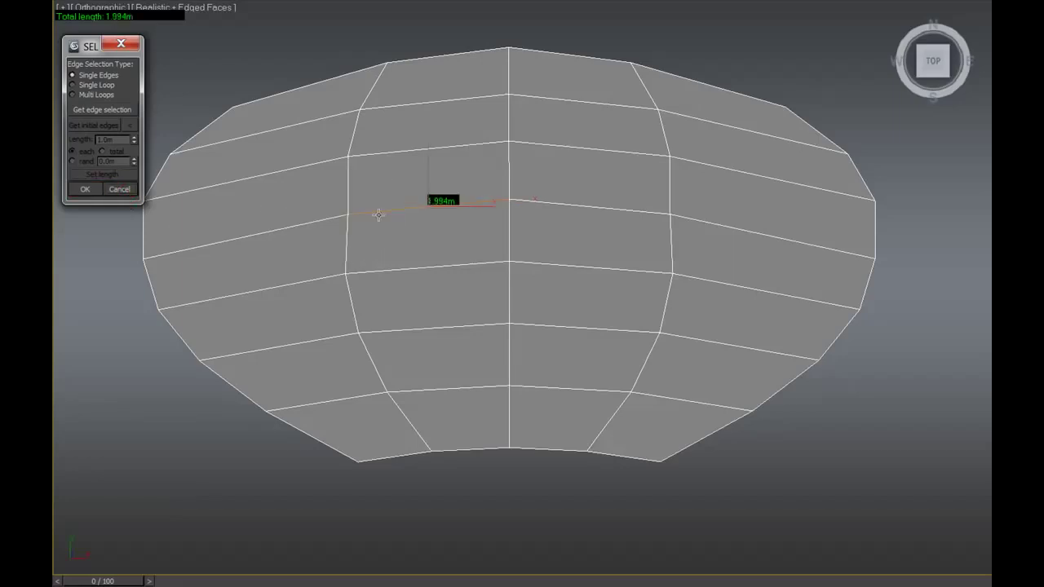
Set the left-of-centre edge column to 1.0m each with left ends fixed, then cancel
shift+click(446, 265)
click(116, 112)
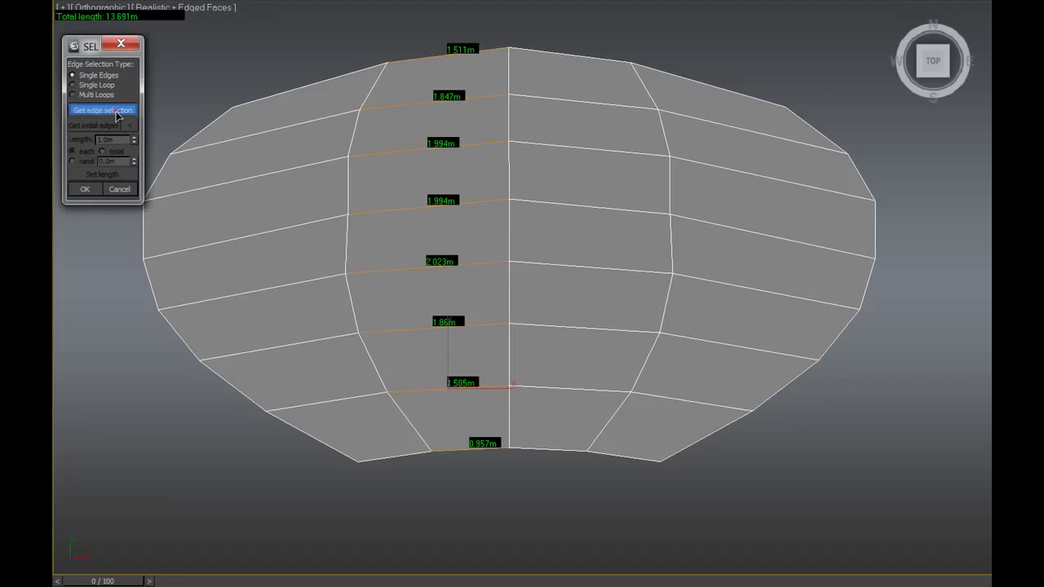
click(94, 126)
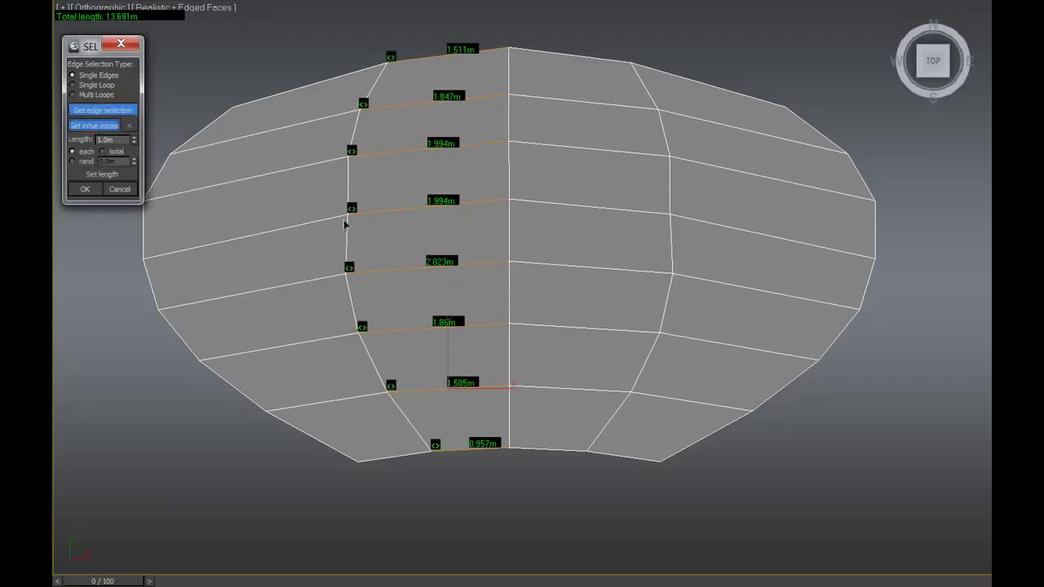
click(102, 175)
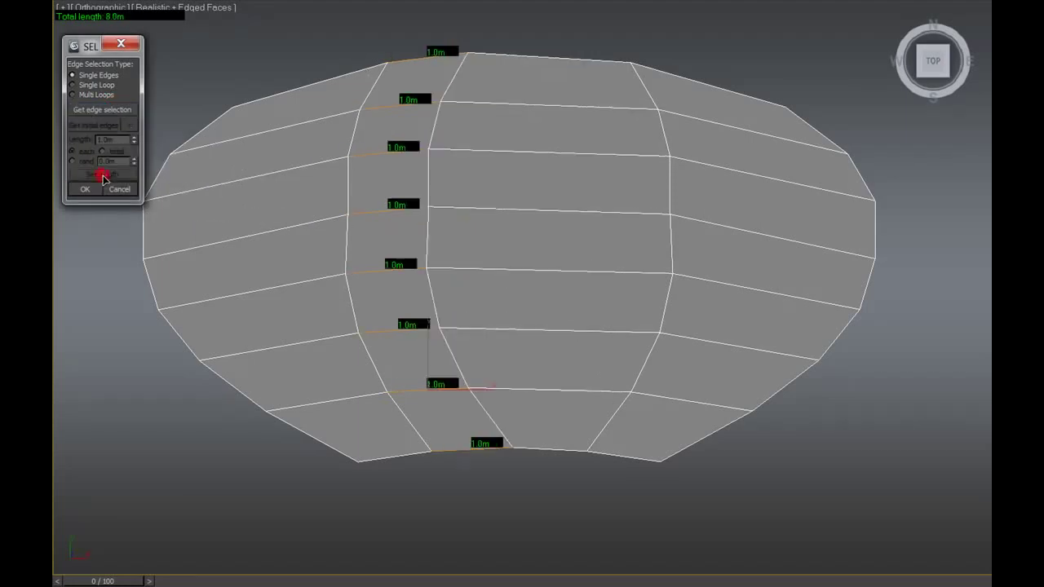
click(120, 189)
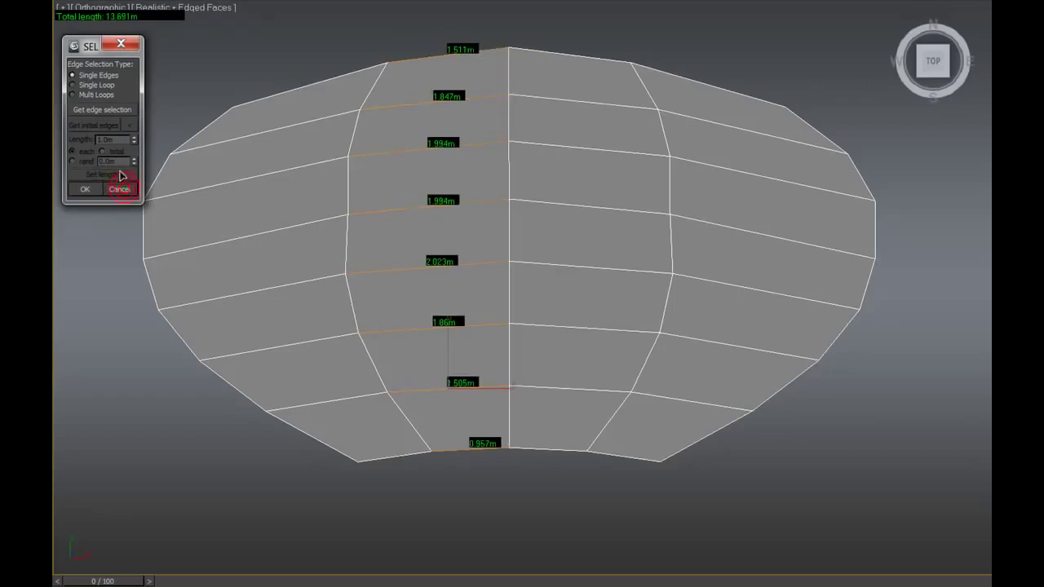
Repeat the 1.0m trial with the right ends fixed, cancel it, and reload the column
click(102, 110)
click(104, 127)
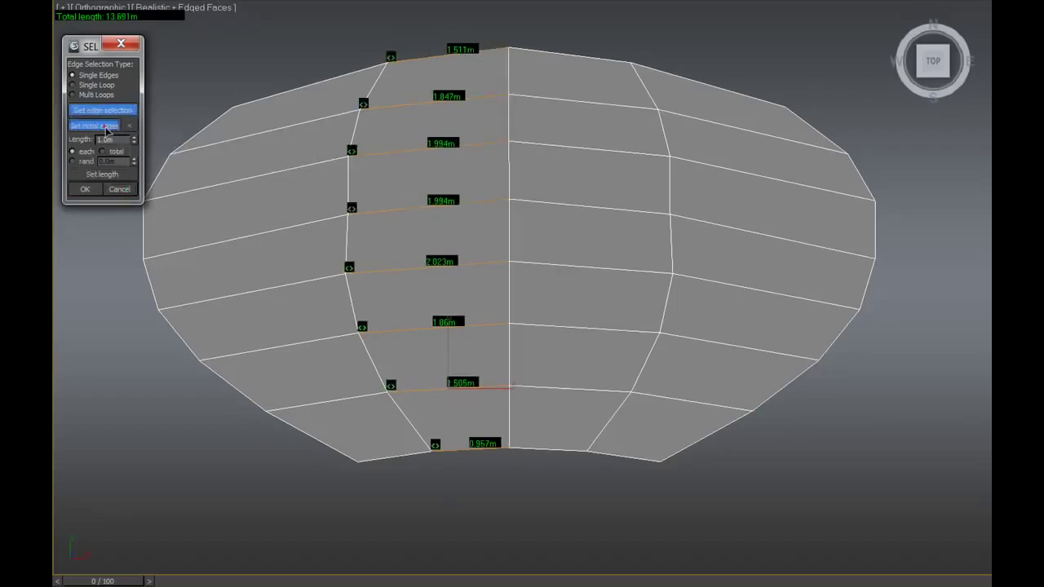
click(131, 125)
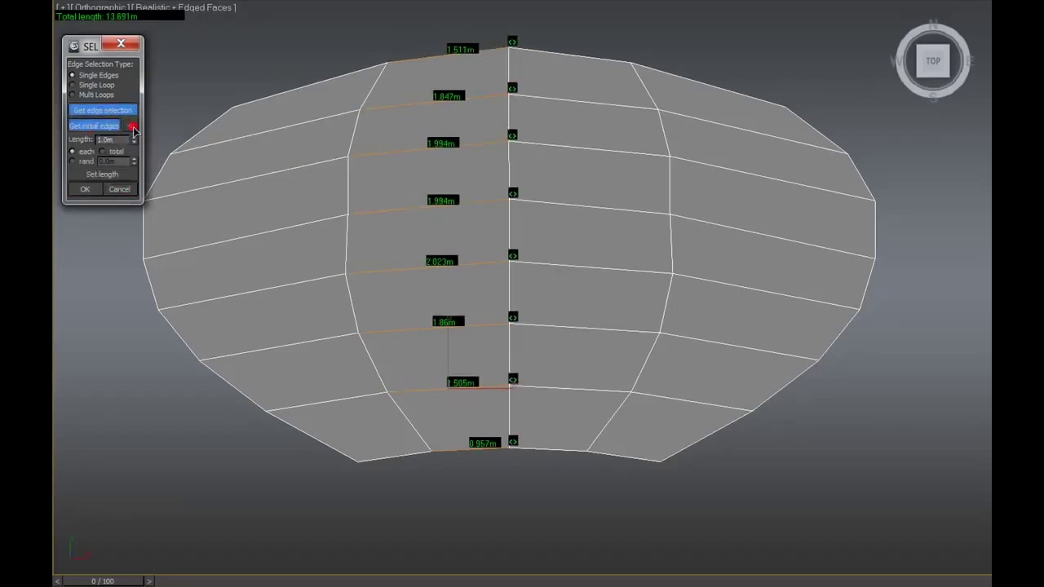
click(111, 176)
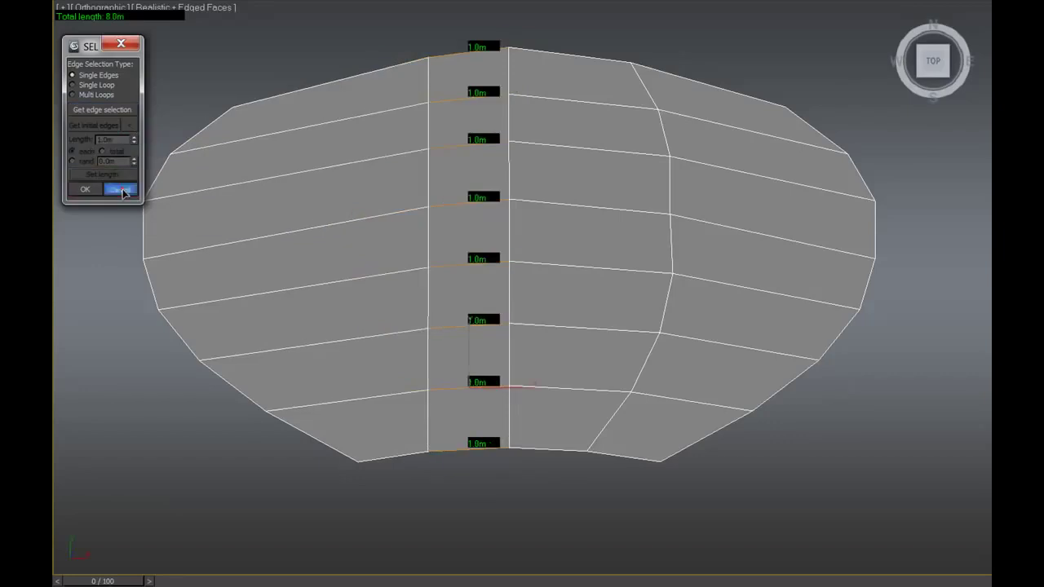
click(120, 190)
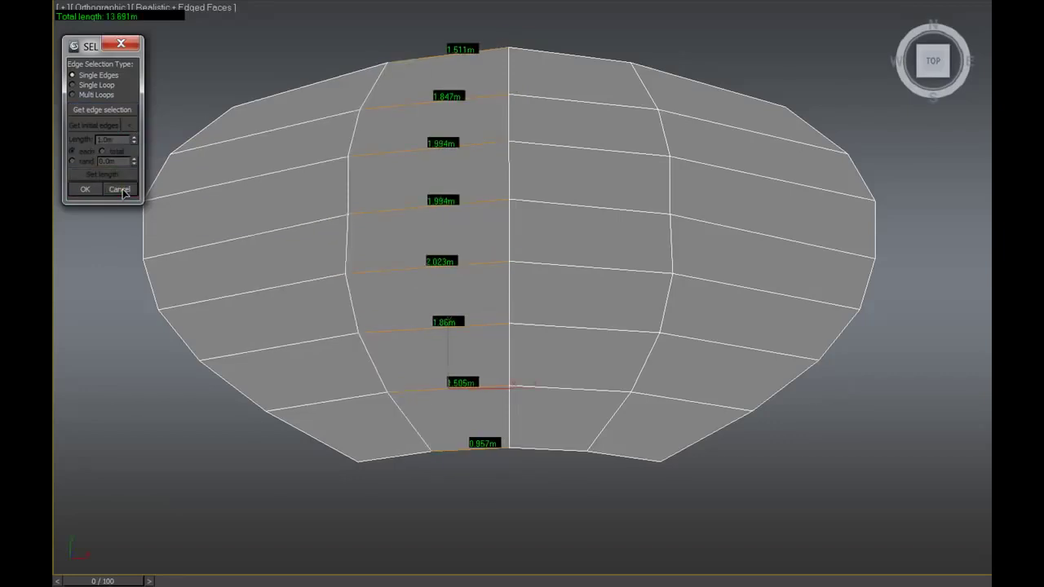
click(100, 111)
Select the four middle-column edges of 1.511m, 0.957m, 2.023m and 1.994m
click(104, 126)
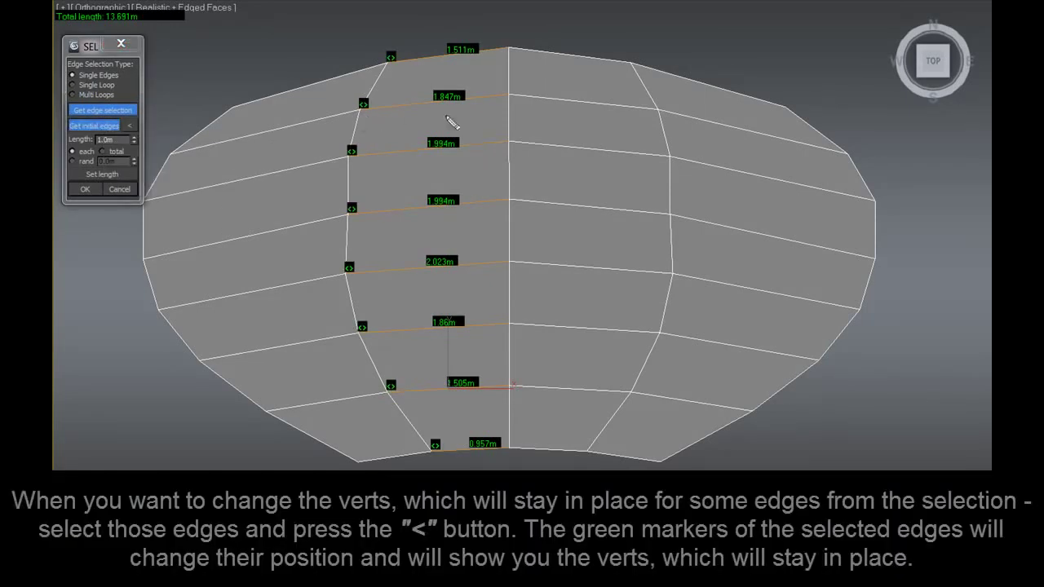
click(481, 105)
click(428, 65)
drag(438, 459, 466, 463)
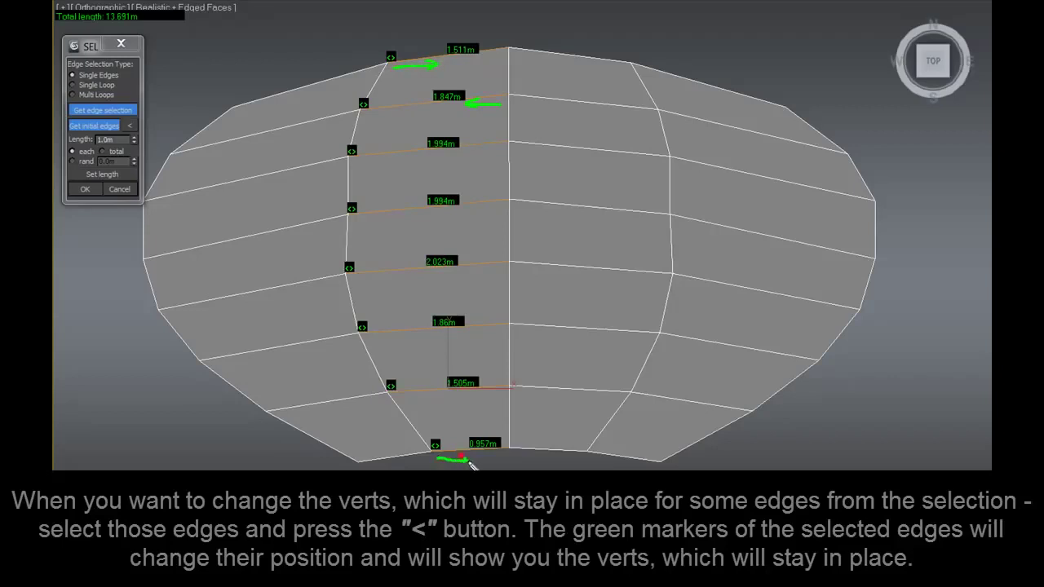
key(Escape)
click(423, 70)
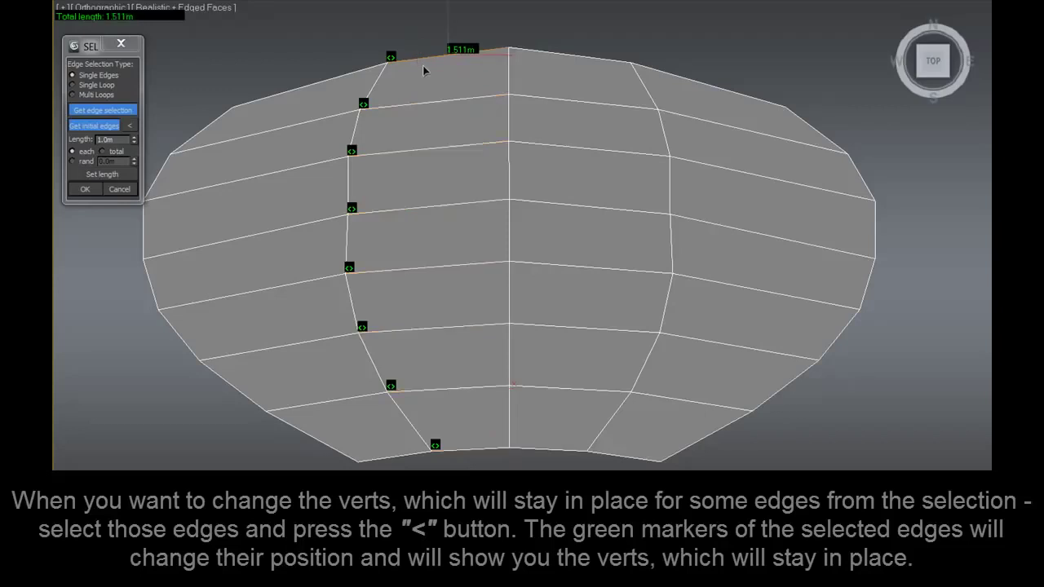
ctrl+click(465, 447)
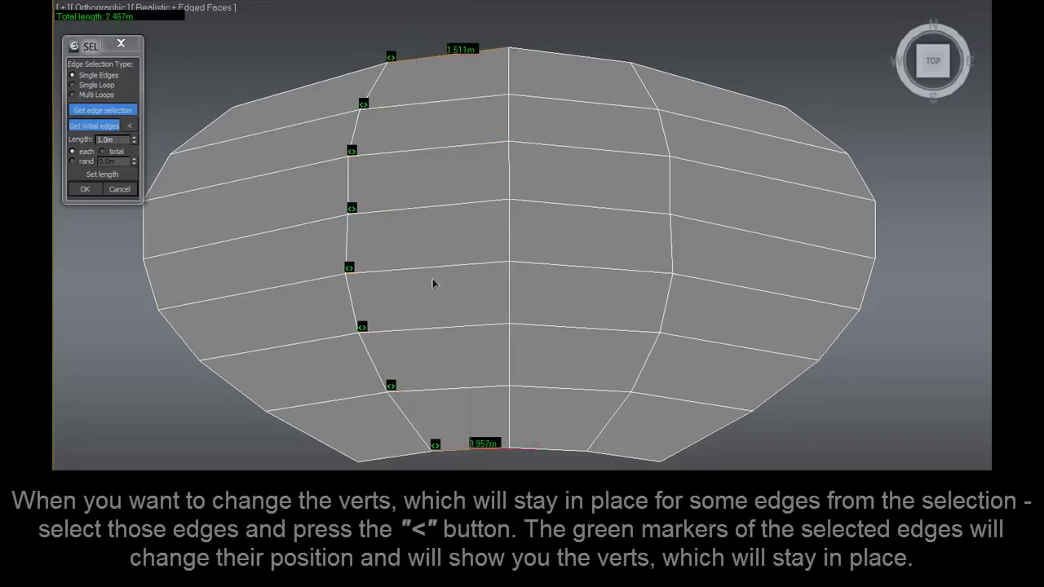
ctrl+click(438, 267)
ctrl+click(425, 156)
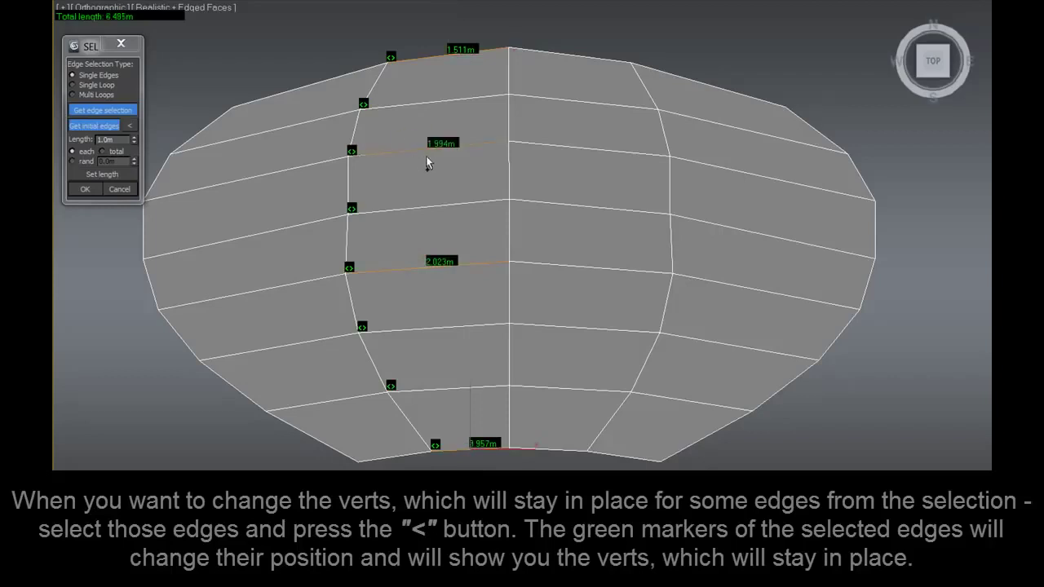
Fix their right ends, set each to 1.0m, then cancel back to 6.485m
click(130, 125)
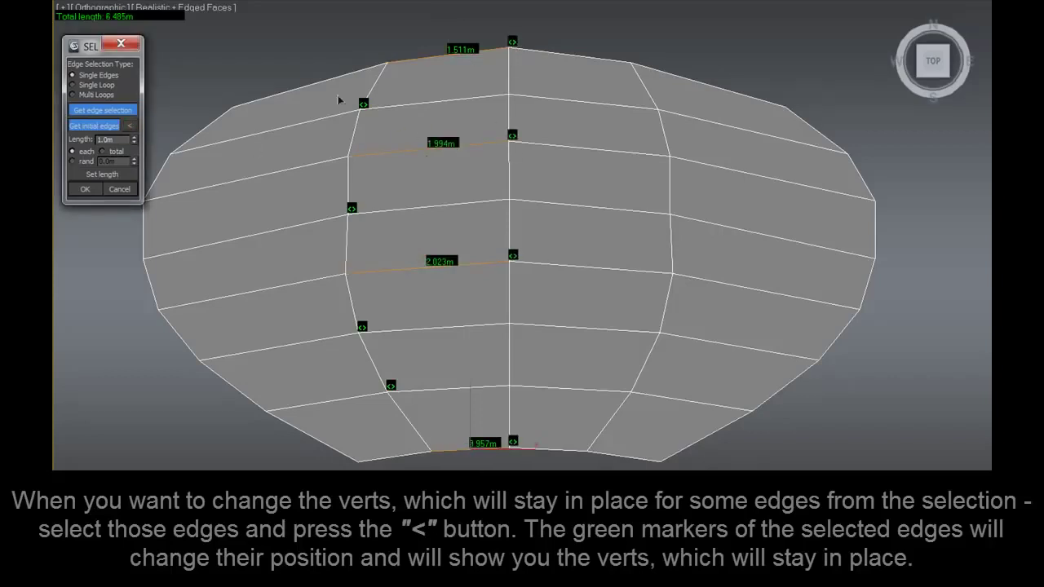
click(102, 174)
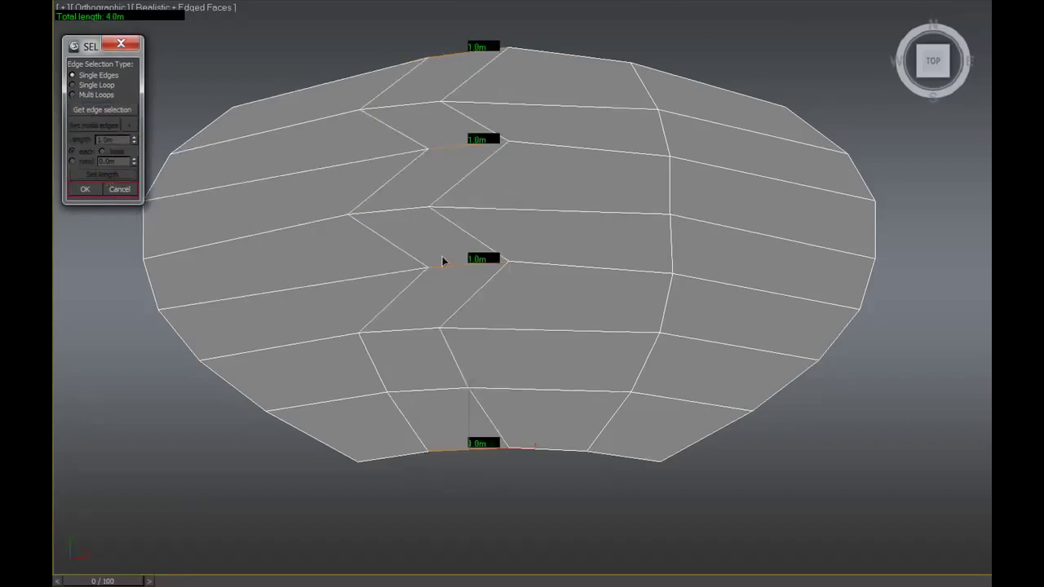
click(119, 188)
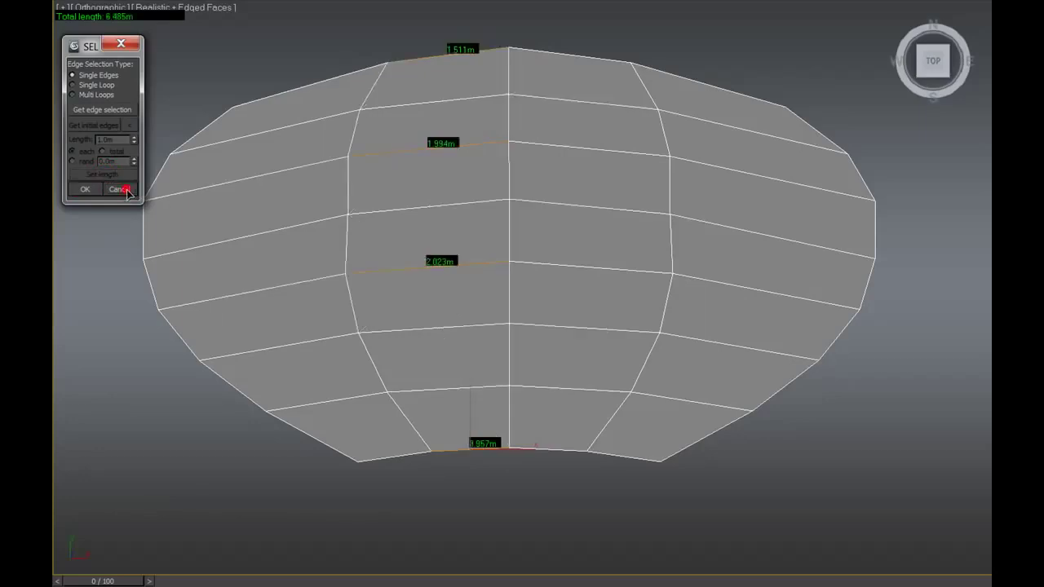
Load the 1.994m and 2.023m edges into the script with their right ends fixed
click(437, 203)
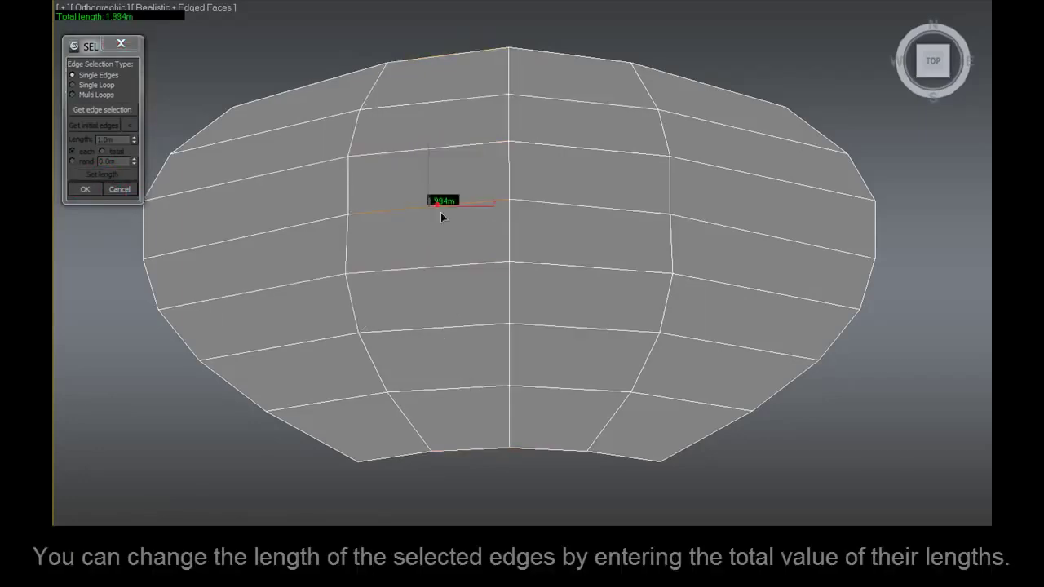
ctrl+click(439, 268)
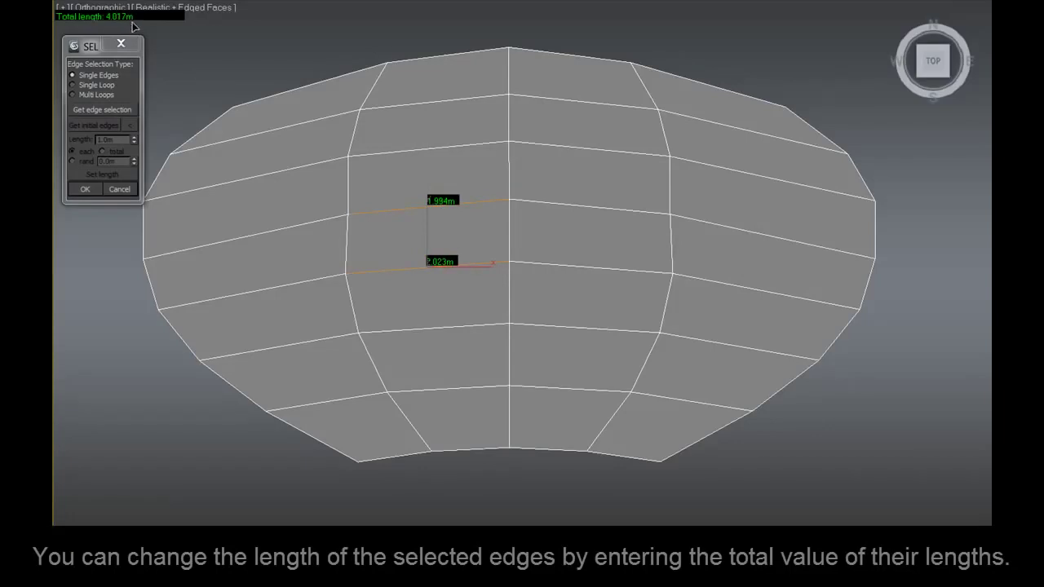
click(97, 110)
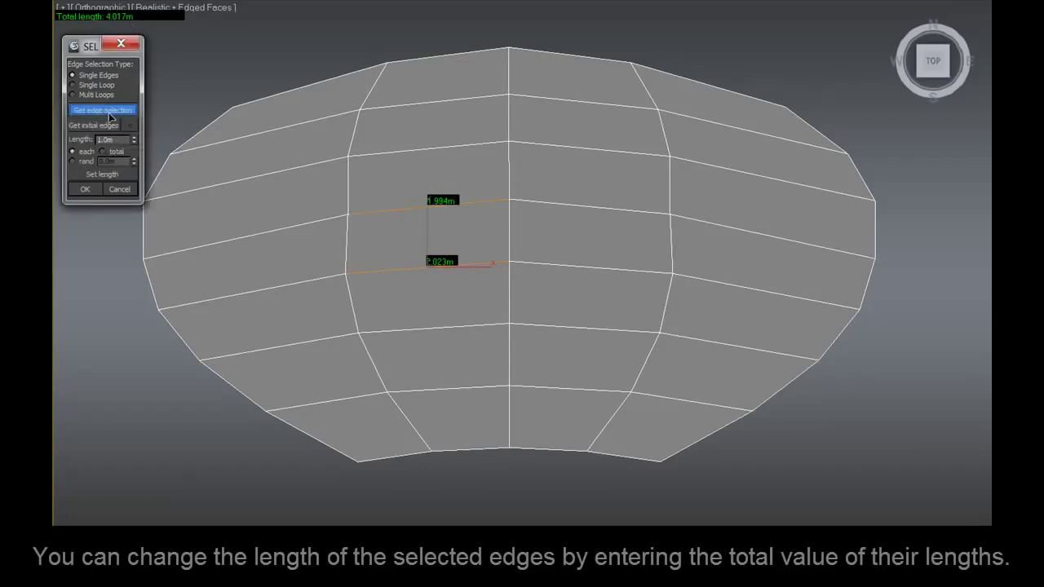
click(104, 126)
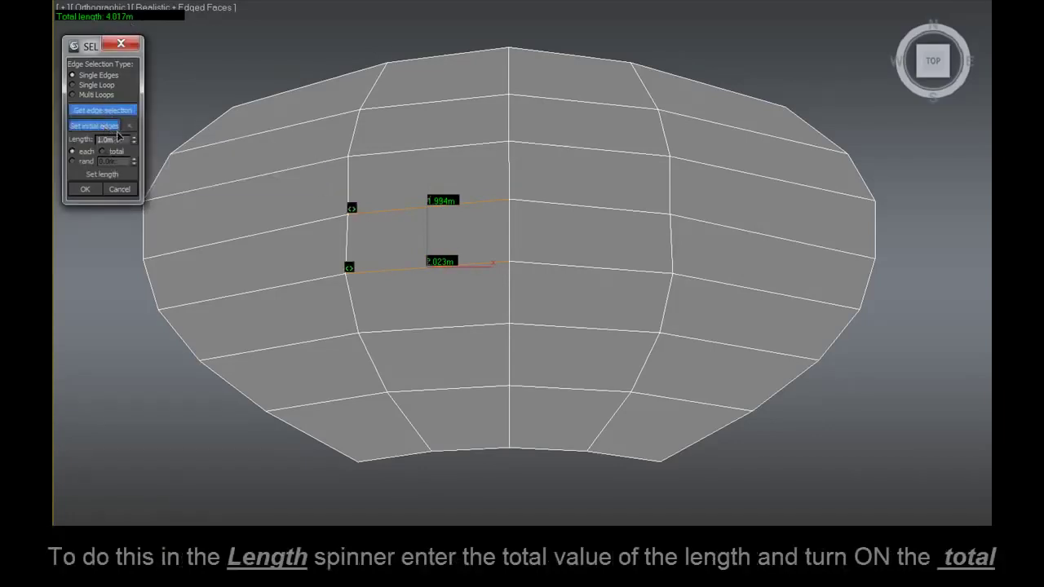
click(129, 125)
Give the two edges a 5.0m total length, then discard it and clear the selection
double_click(120, 140)
text(5)
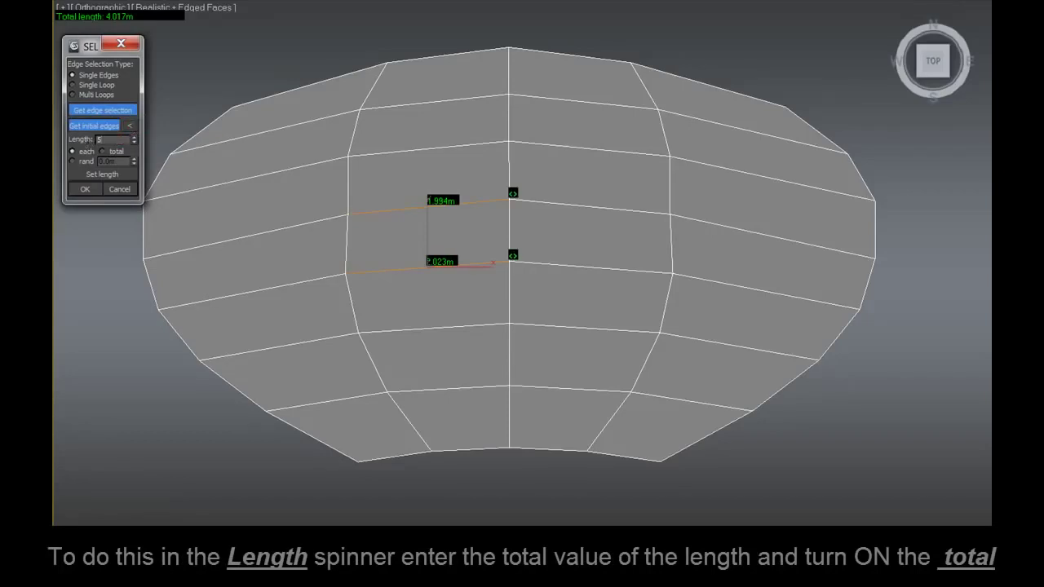
click(102, 152)
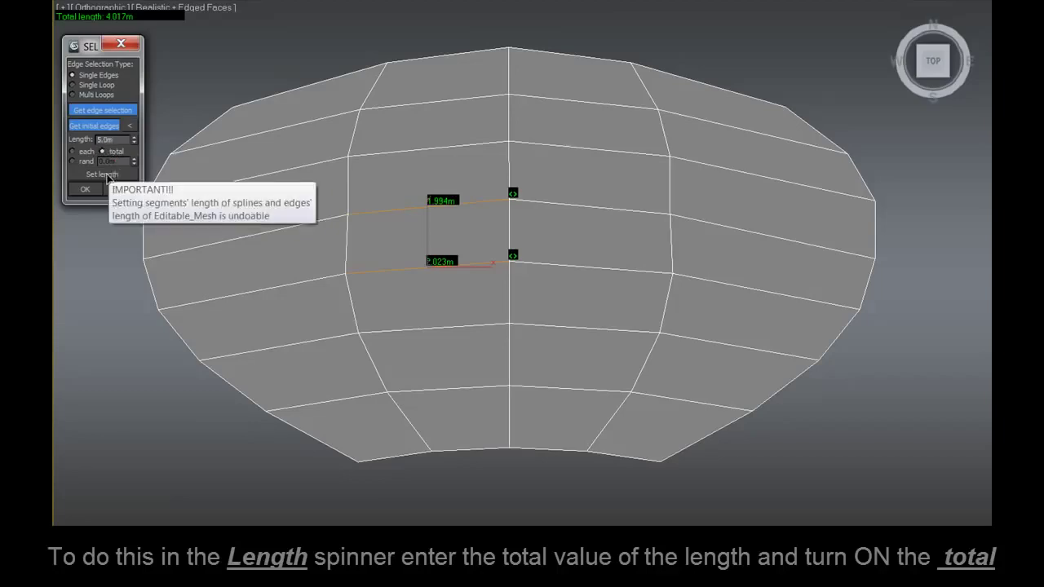
click(104, 174)
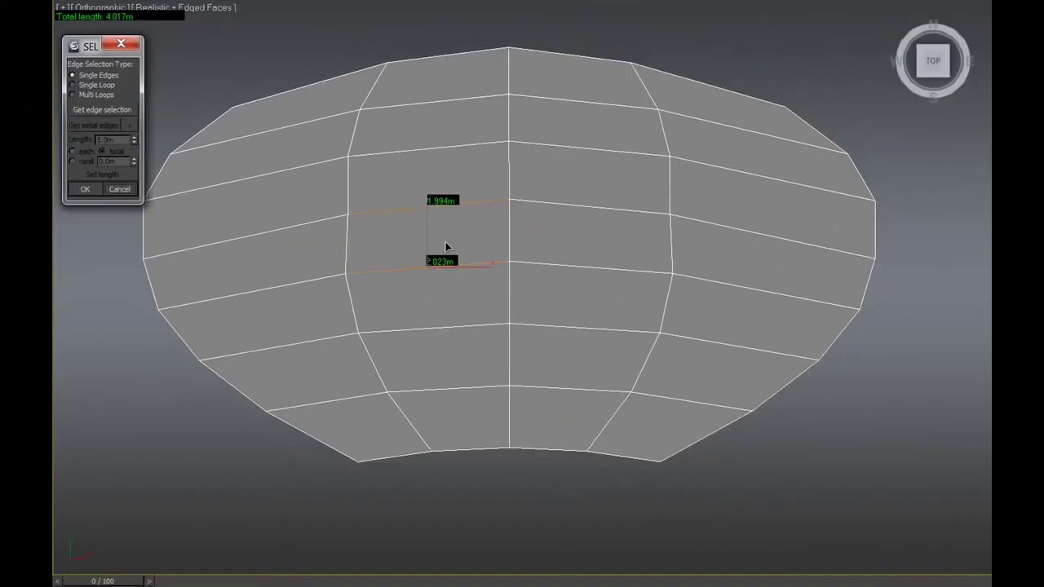
click(445, 241)
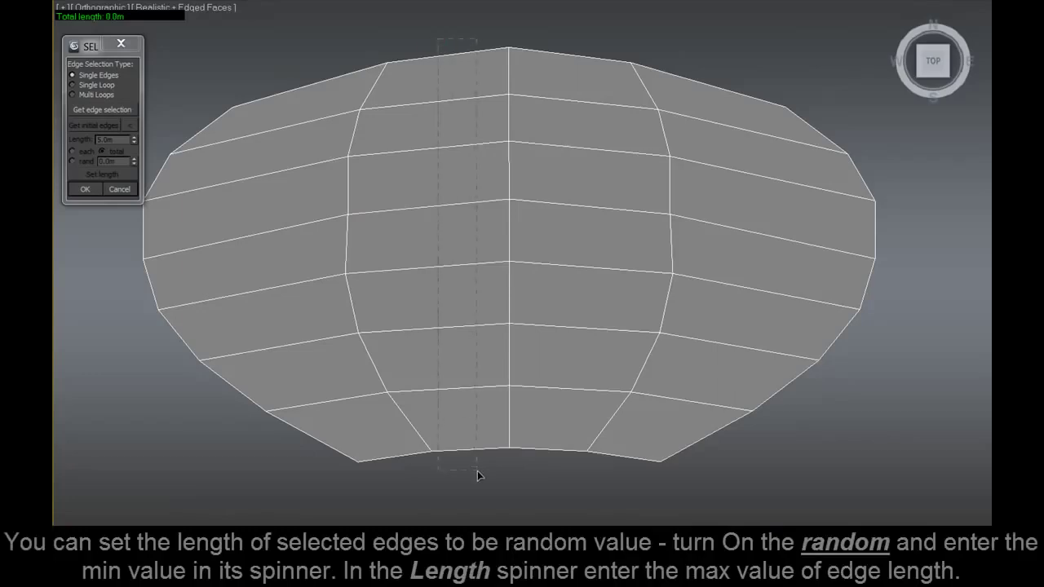
Load the middle column's eight horizontal edges and enable random lengths with a 1.0m minimum
drag(473, 440, 477, 470)
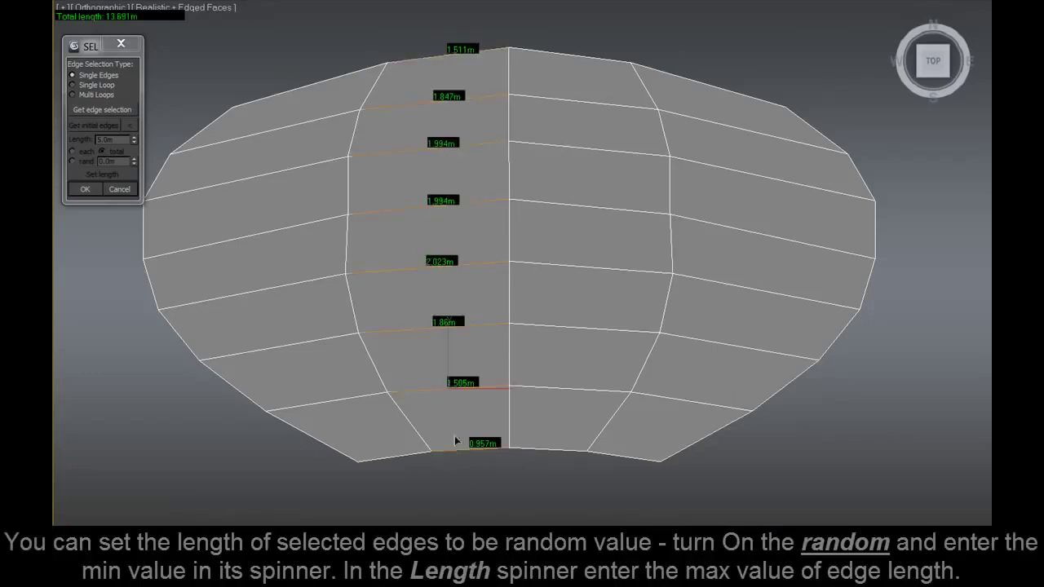
click(104, 109)
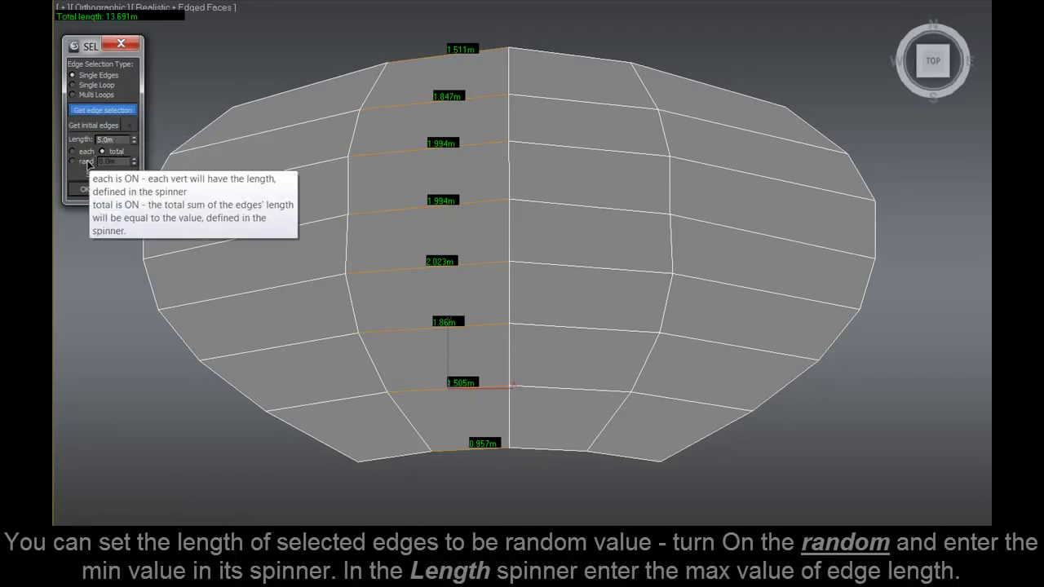
click(87, 162)
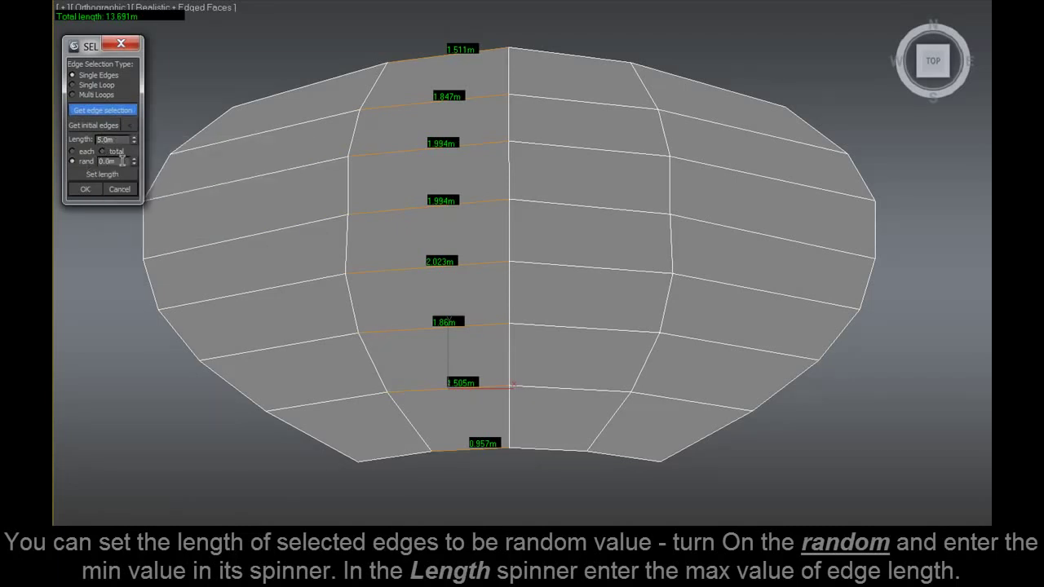
double_click(122, 161)
text(3)
key(Return)
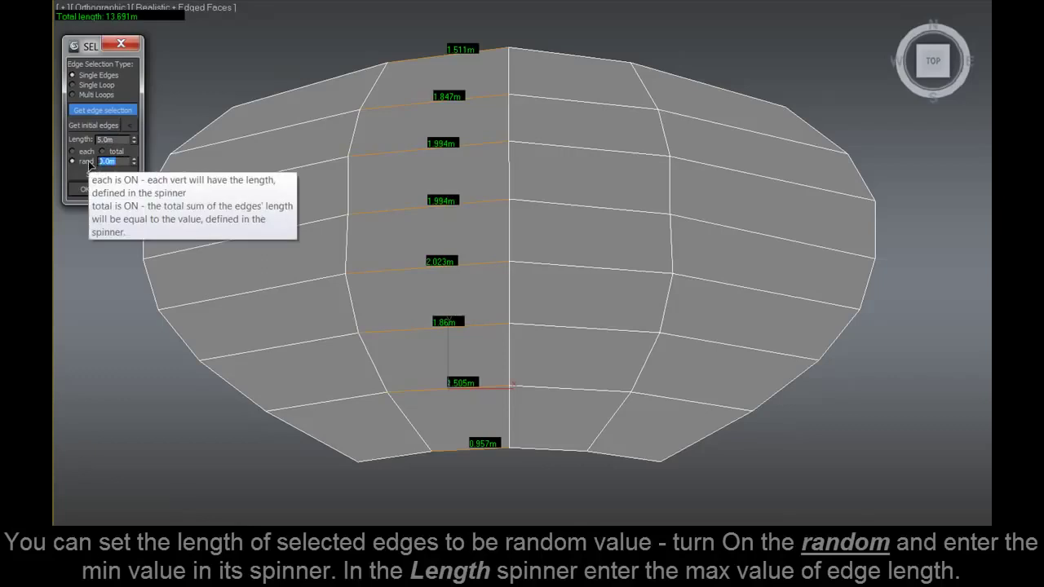
text(1)
key(Return)
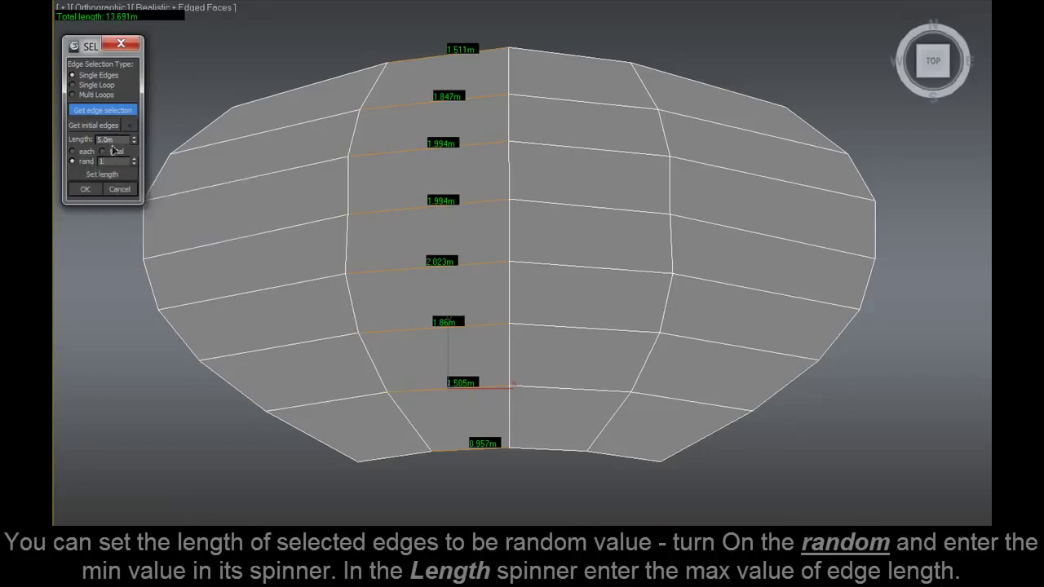
Apply random lengths up to 3.0m to the edges, then cancel with Esc
double_click(114, 140)
text(3)
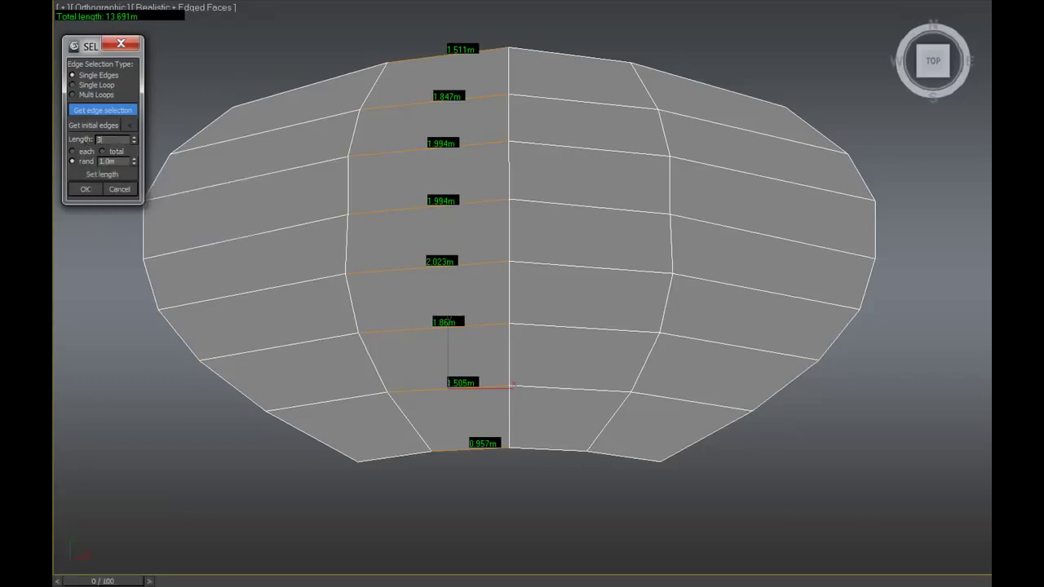
click(101, 174)
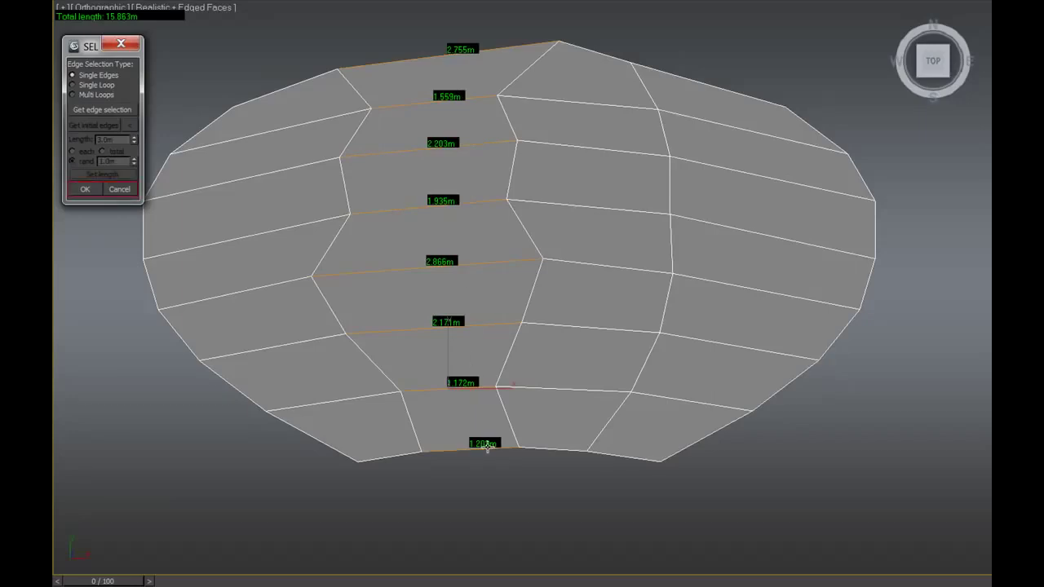
key(Escape)
Load the central vertical edge loop as a single loop with the bottom edge fixed
double_click(510, 414)
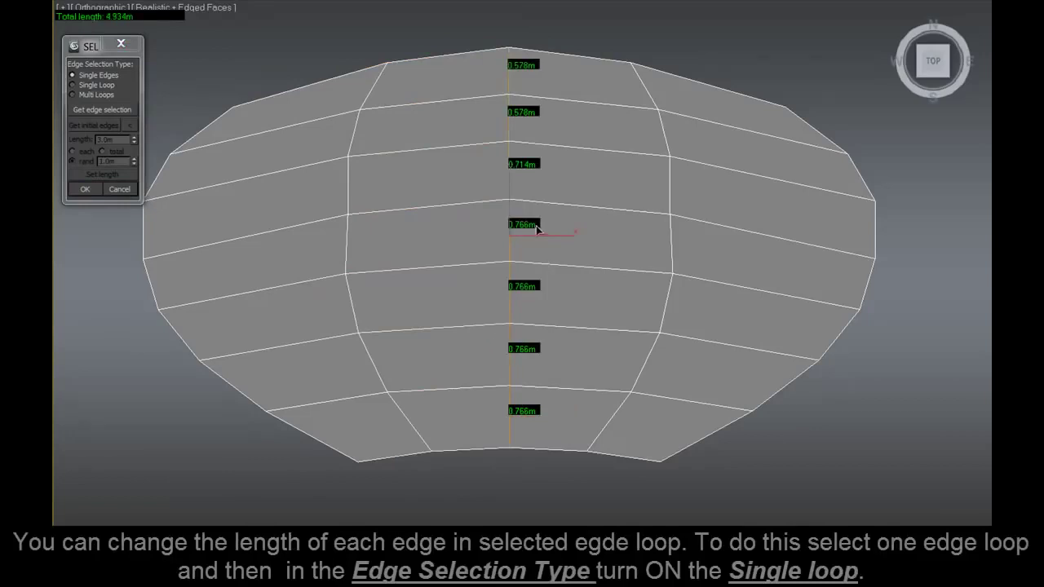
click(107, 90)
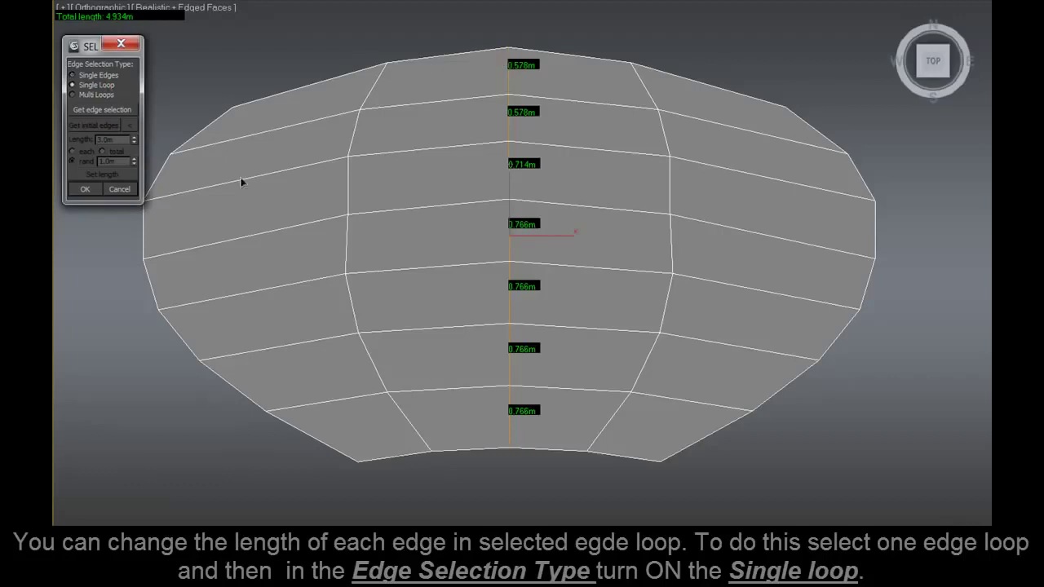
click(110, 109)
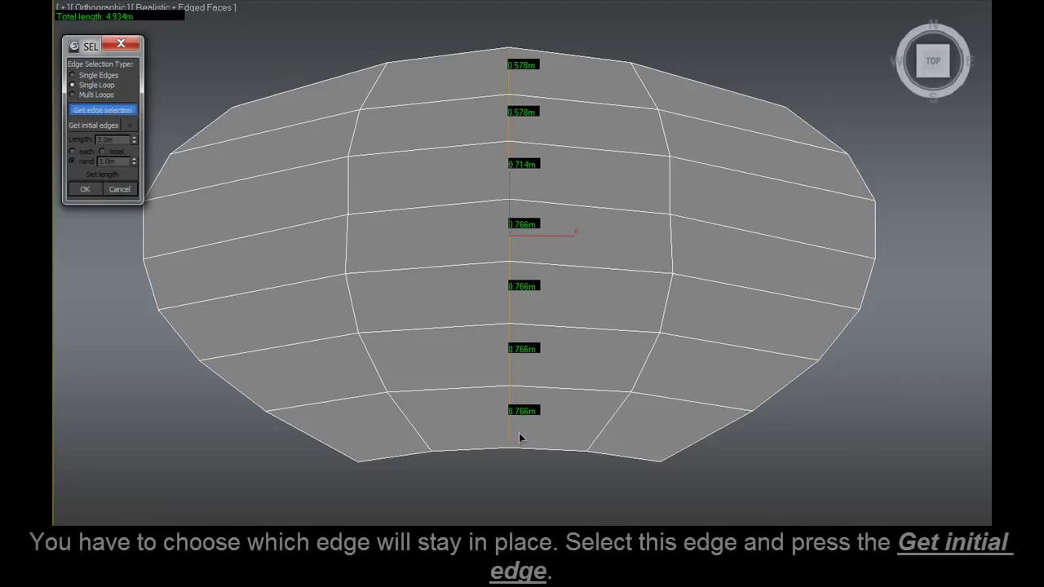
click(519, 433)
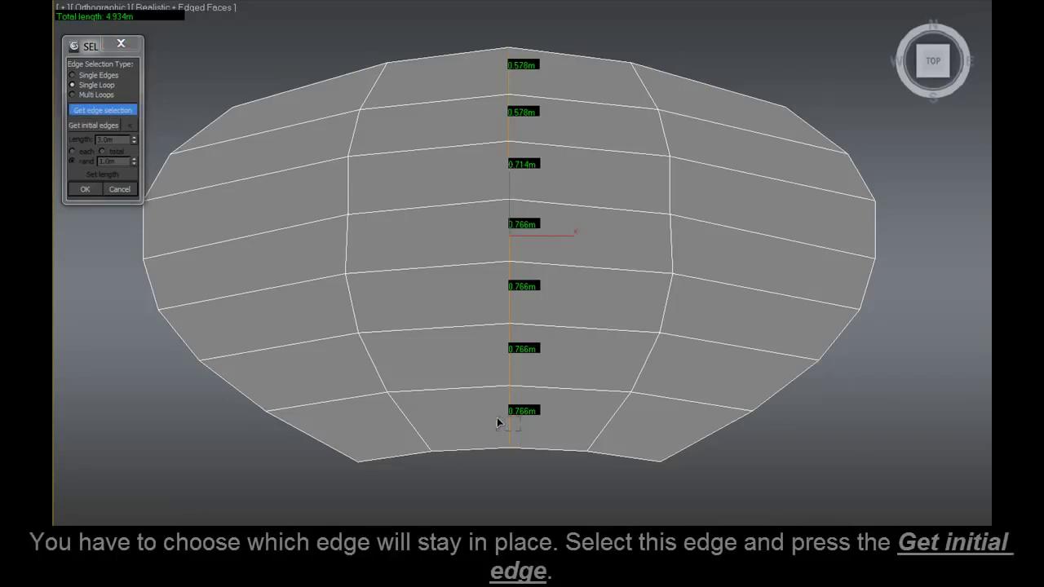
click(497, 420)
click(97, 125)
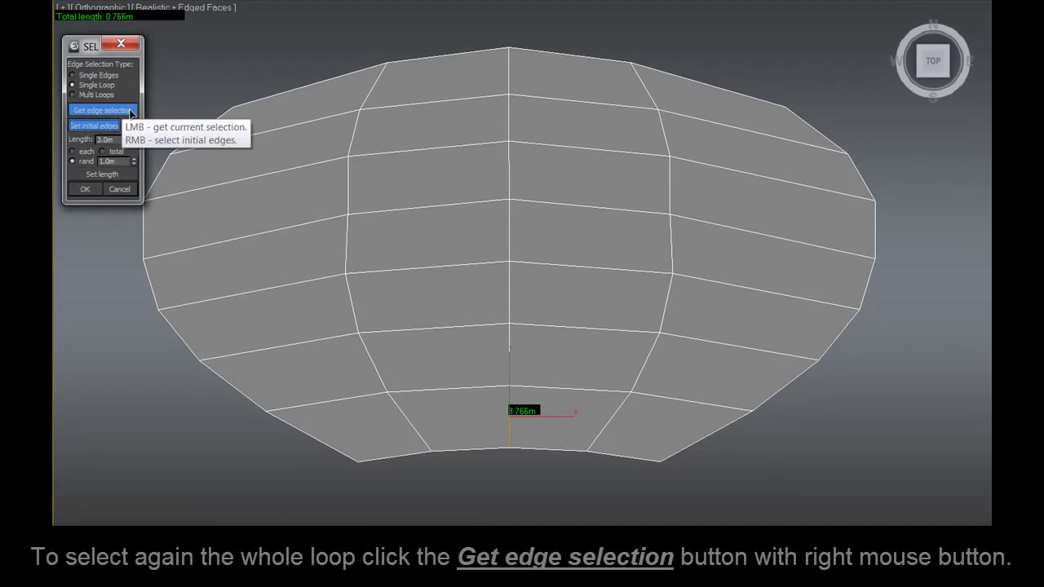
right_click(131, 112)
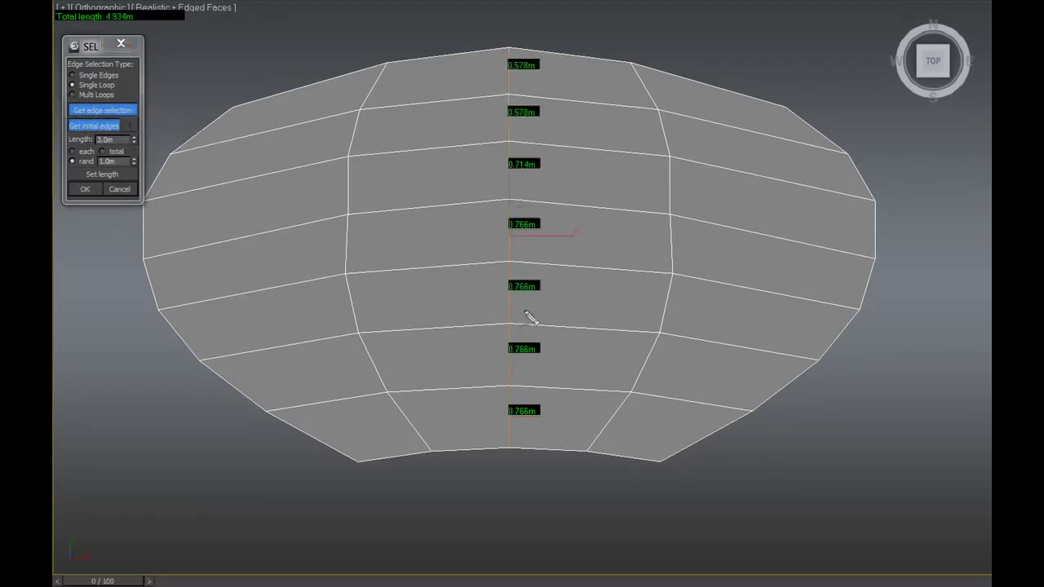
Set each loop edge to 1.0m, inspect the pointed tip, then cancel to restore the mesh
drag(533, 429, 541, 366)
double_click(119, 139)
text(1)
click(89, 152)
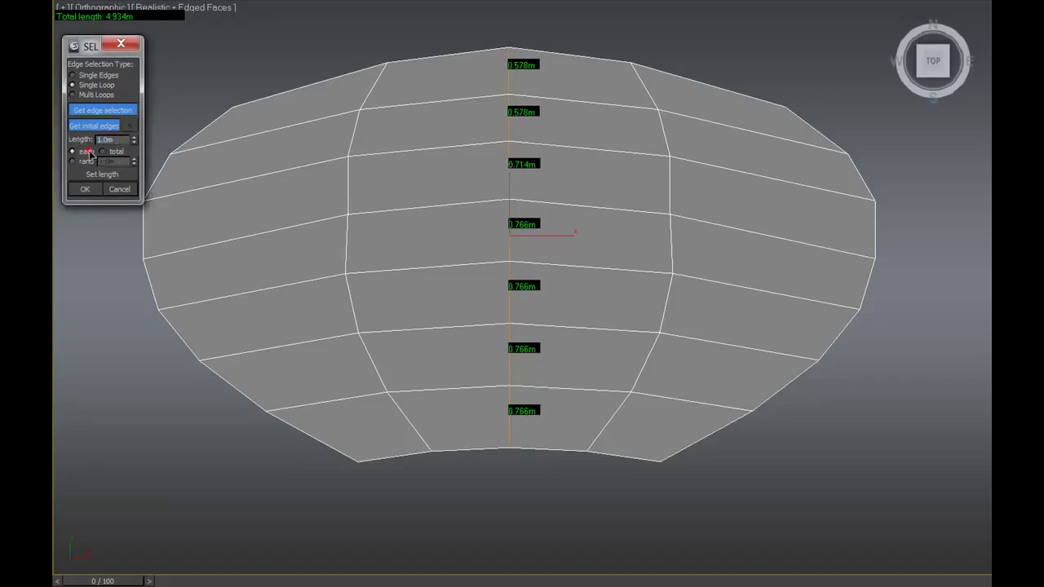
click(102, 175)
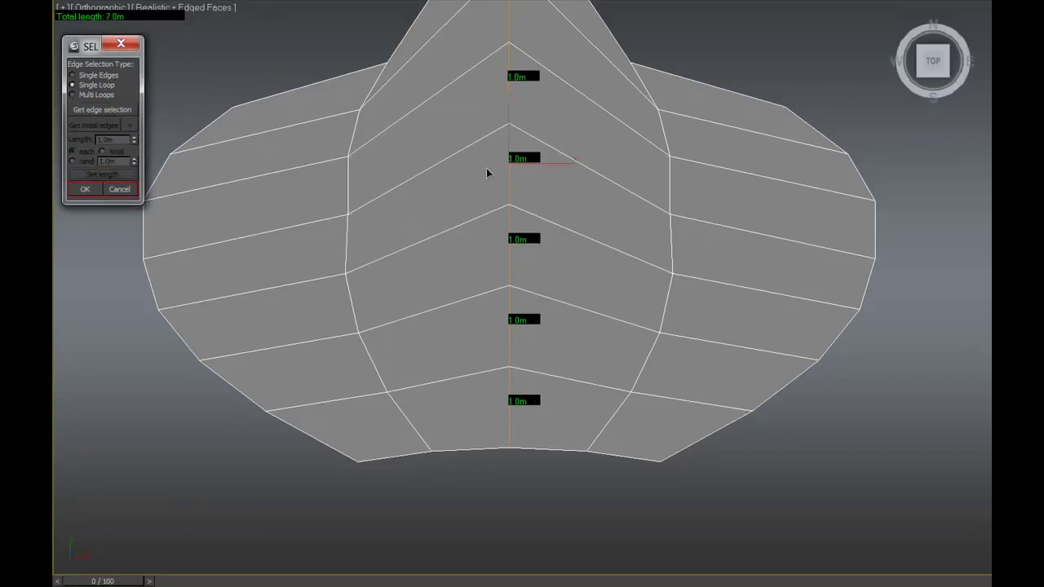
middle_drag(517, 155, 517, 275)
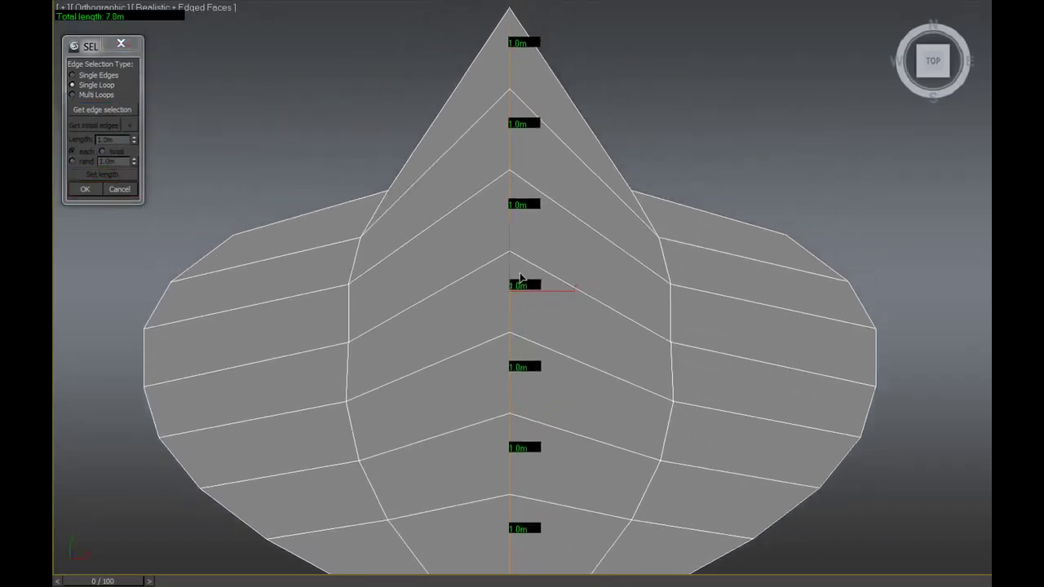
key(shift+z)
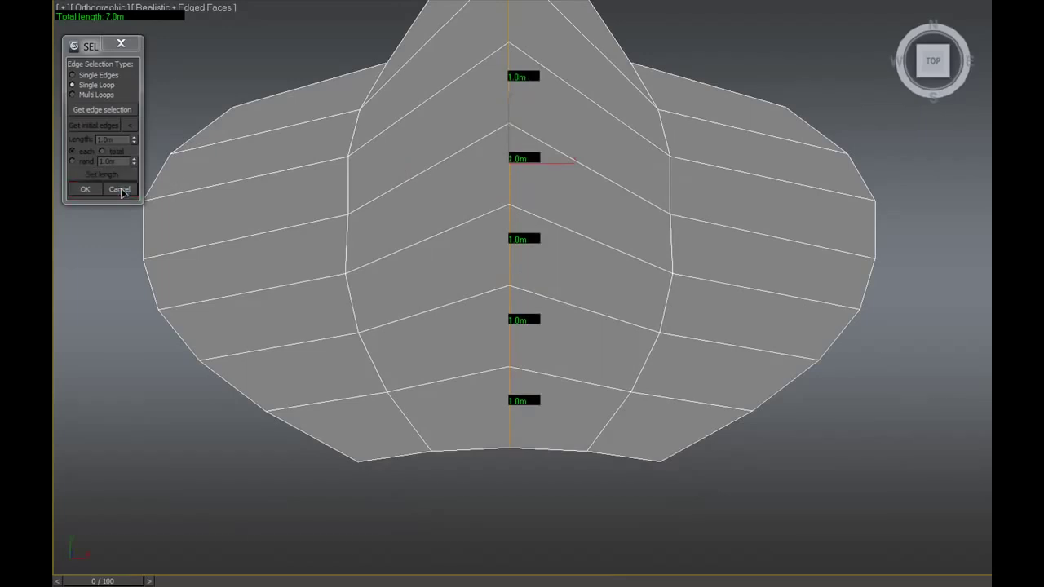
click(120, 190)
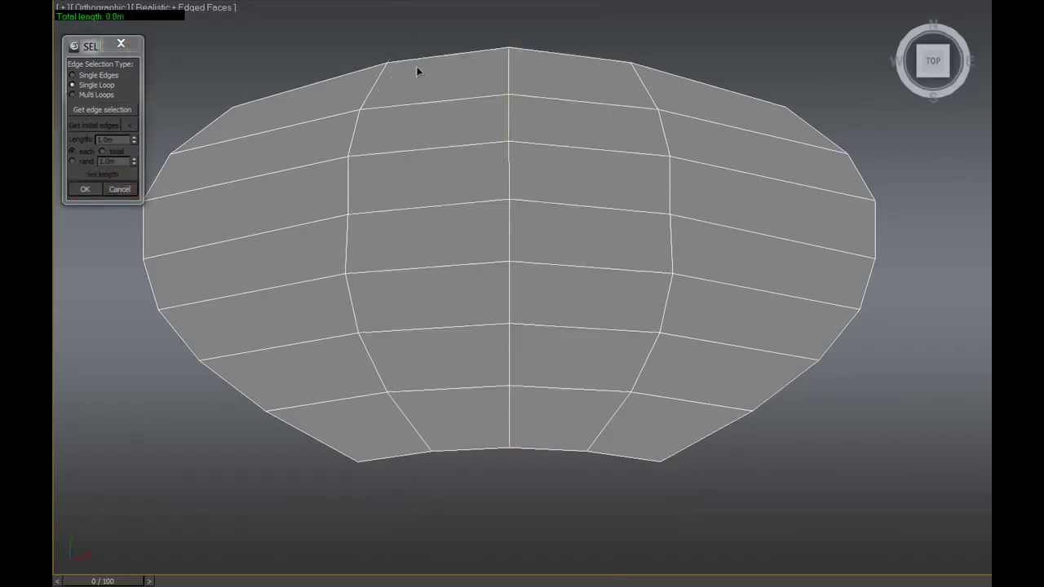
Select the six-edge path from the top border through the centre to the right border
click(421, 55)
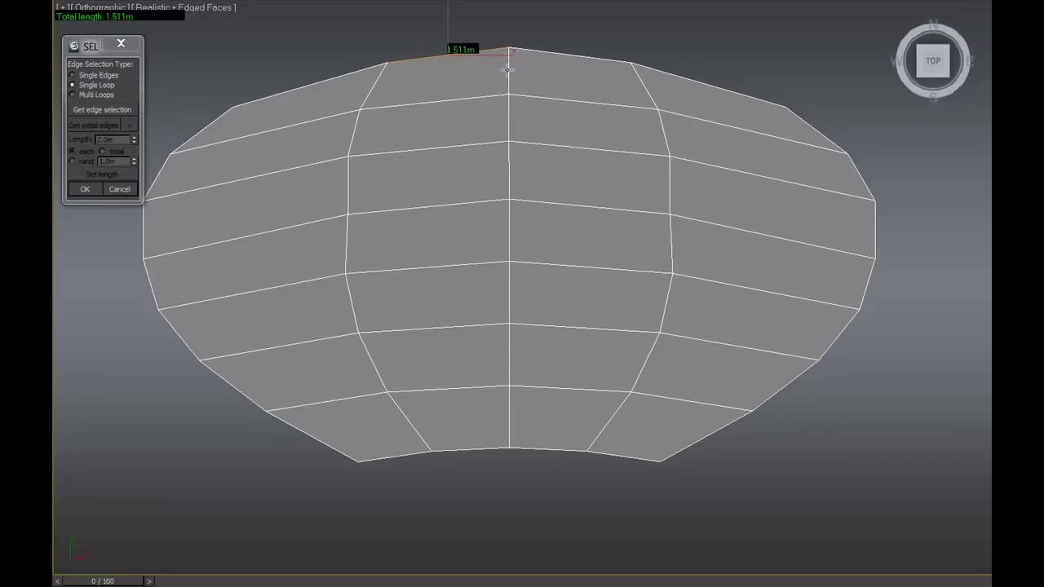
click(507, 69)
click(509, 113)
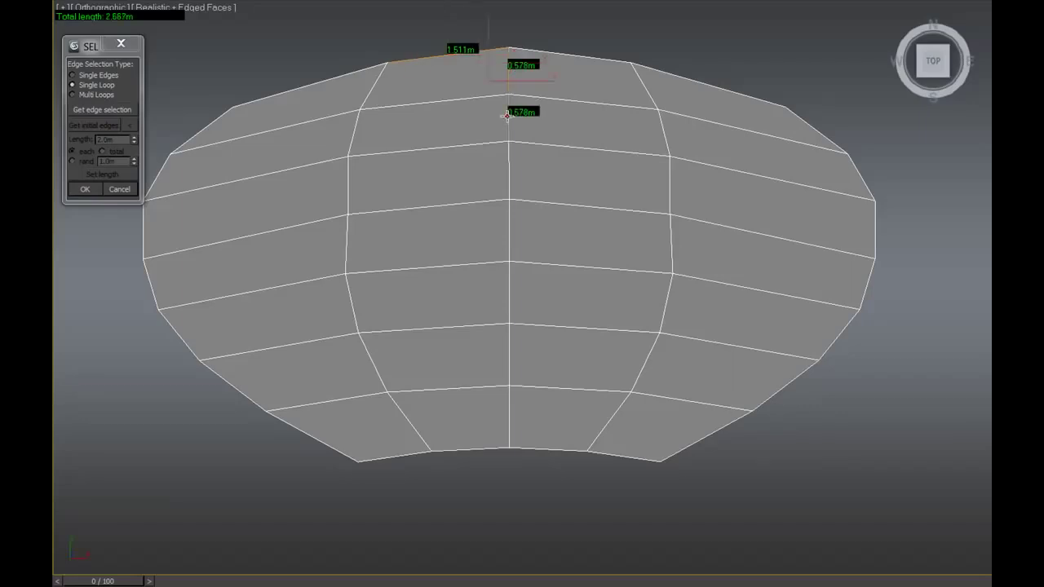
click(563, 145)
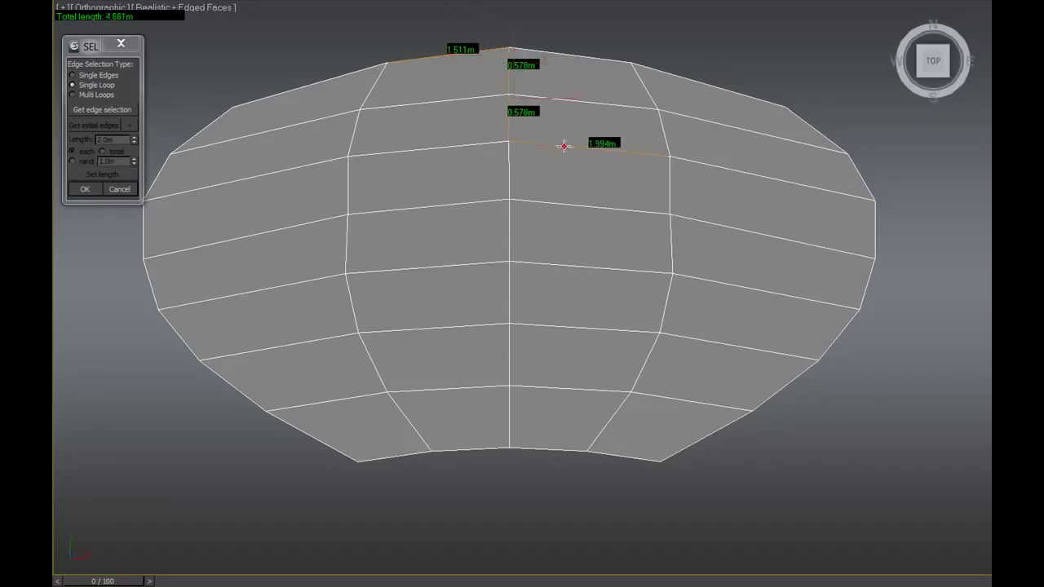
click(808, 184)
click(876, 226)
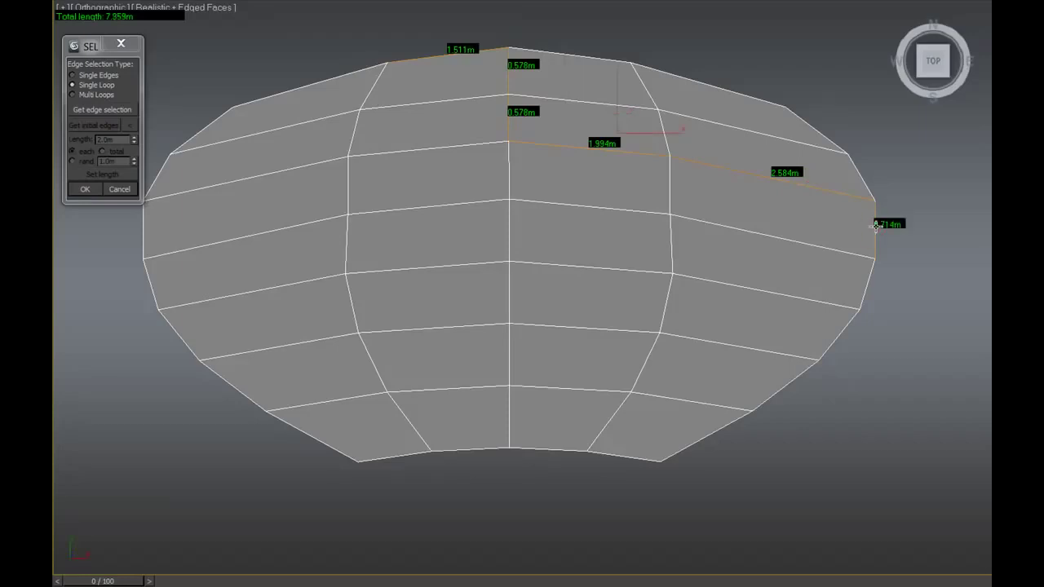
Load the path into the script with the top edge as initial edge and Length 1
click(96, 110)
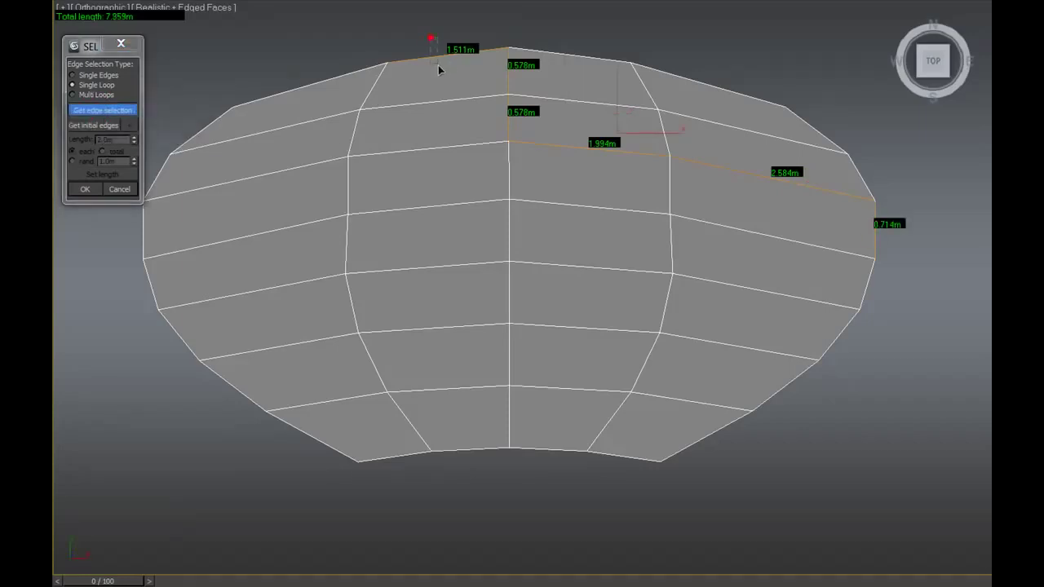
click(438, 67)
click(94, 125)
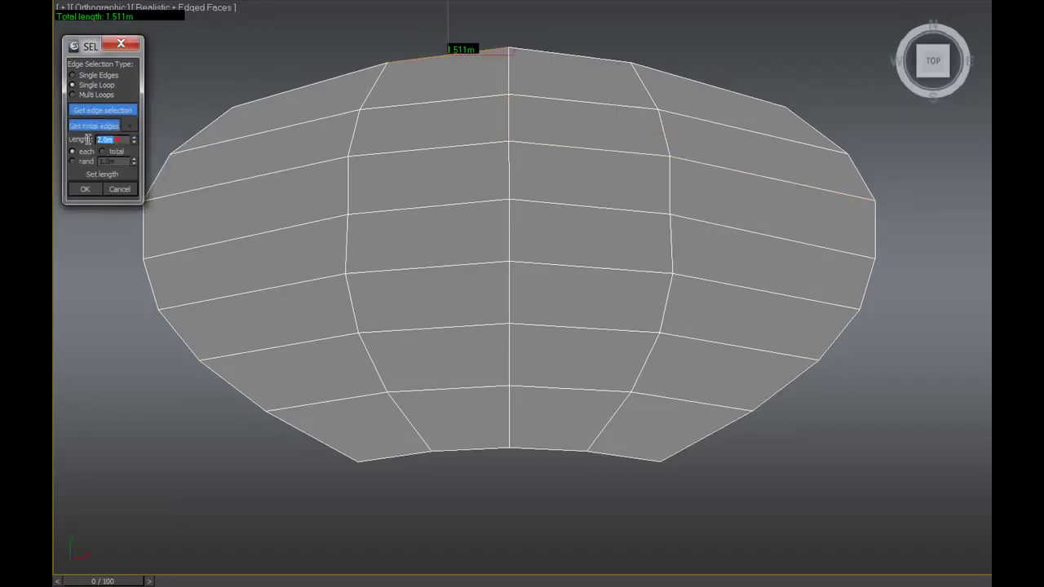
text(1)
Set each path edge to 1.0m, move the path upward, then cancel to restore the mesh
click(105, 109)
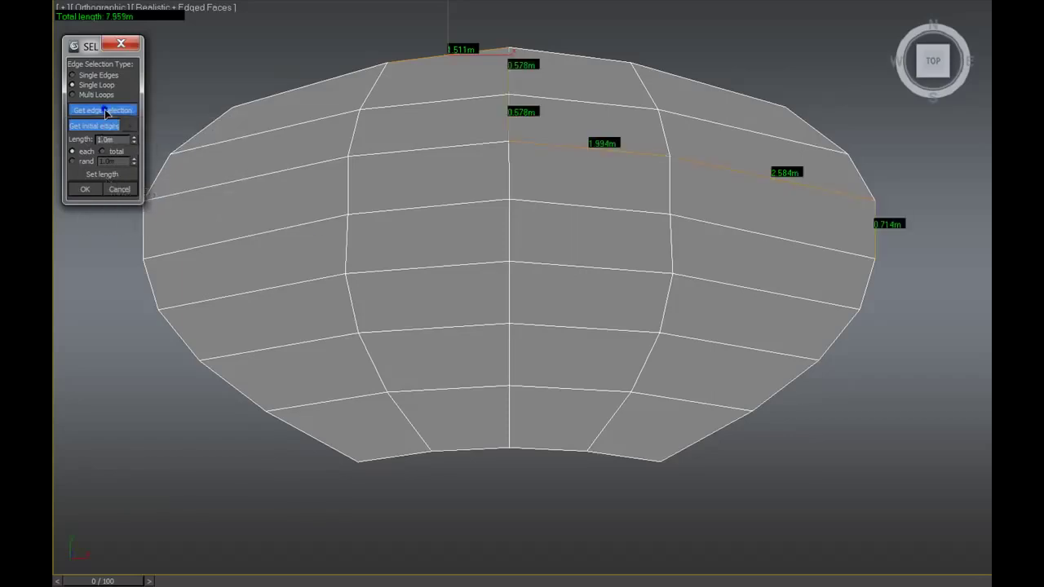
click(100, 175)
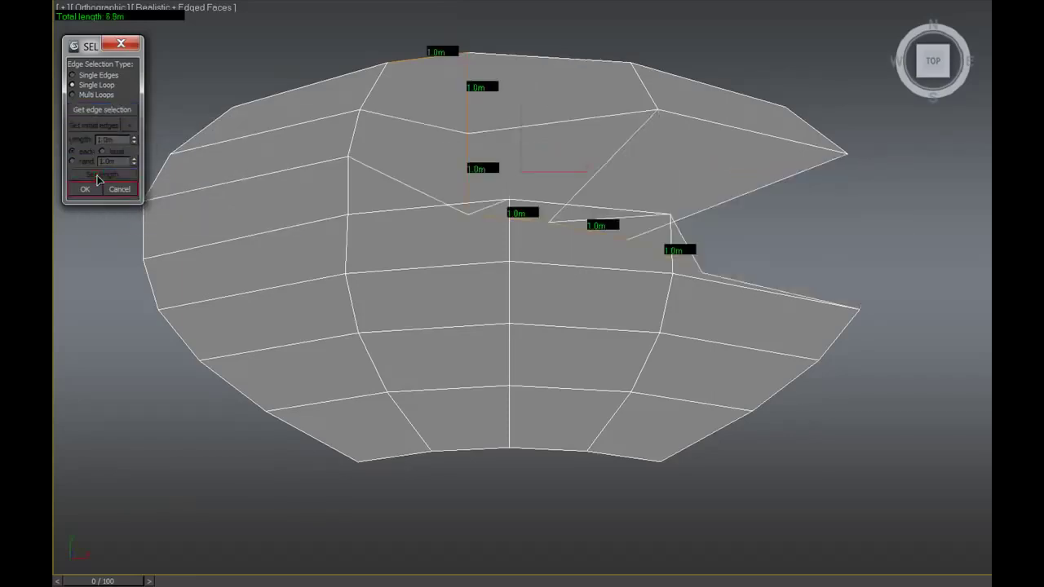
click(508, 193)
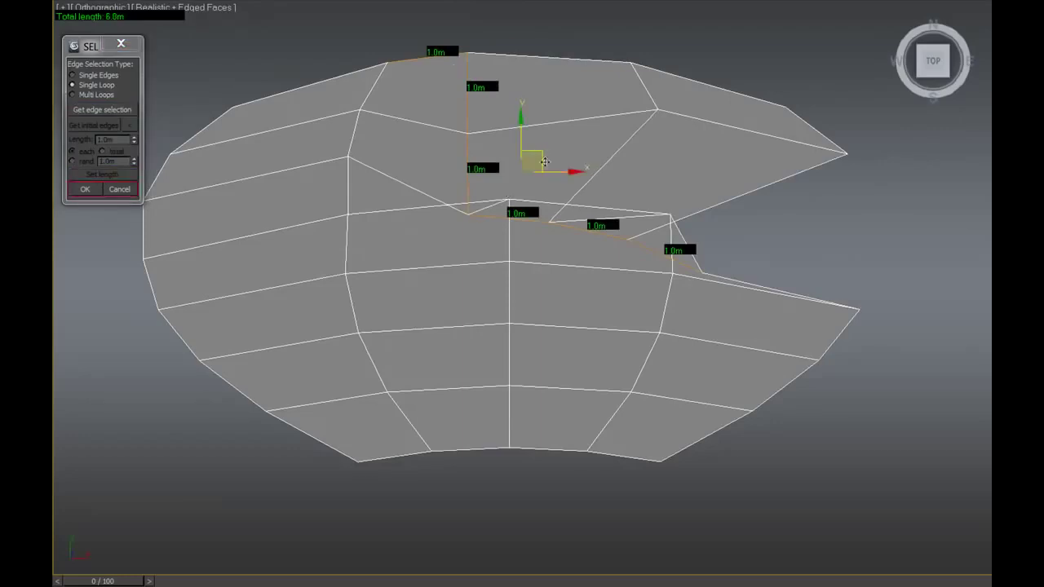
mouse_move(520, 127)
mouse_down()
mouse_move(523, 53)
mouse_move(495, 128)
mouse_up()
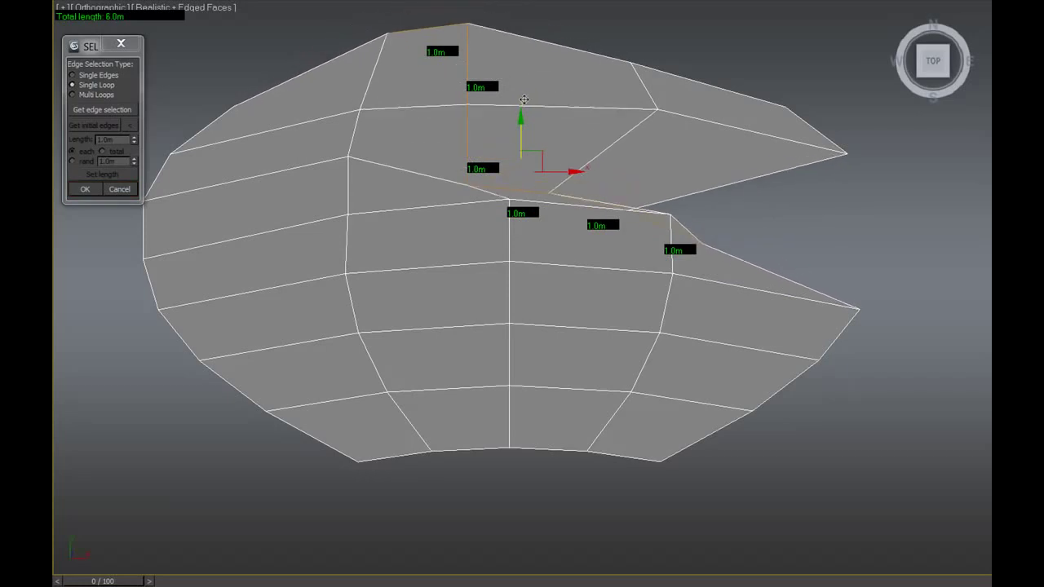
click(121, 189)
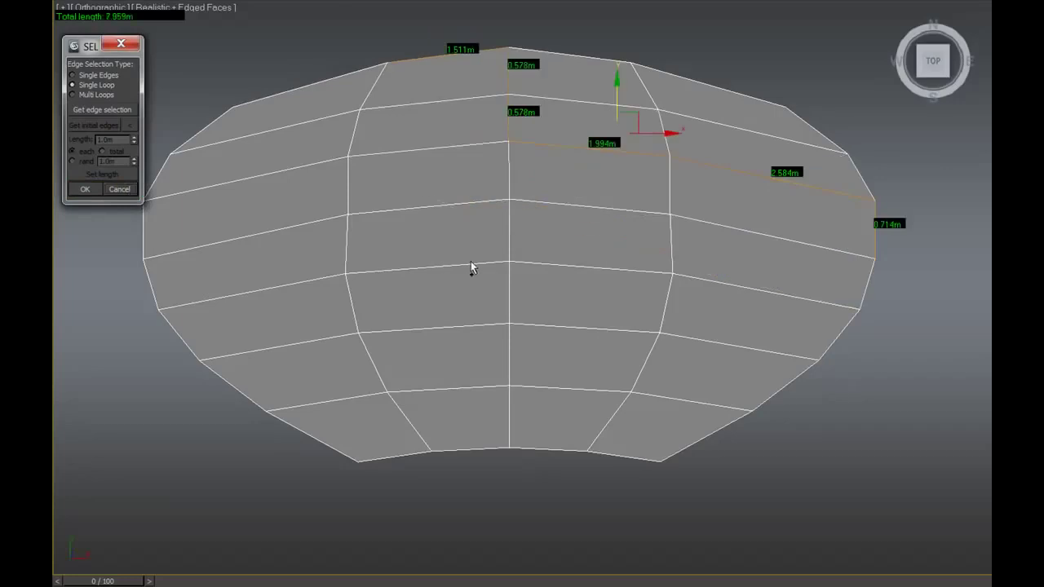
Load the middle horizontal edge loop with its left edge as the initial edge
click(481, 236)
click(269, 232)
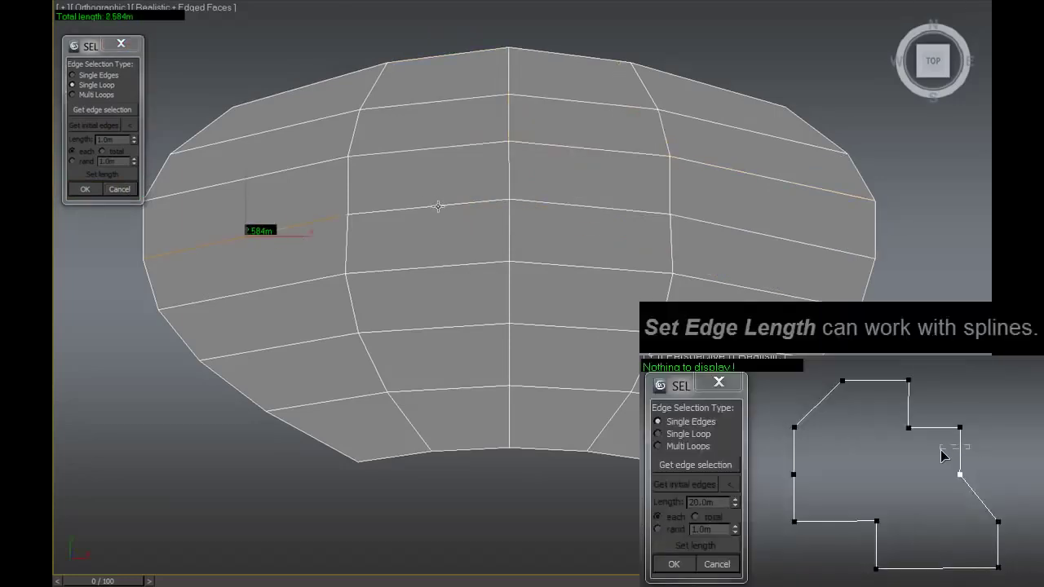
double_click(438, 205)
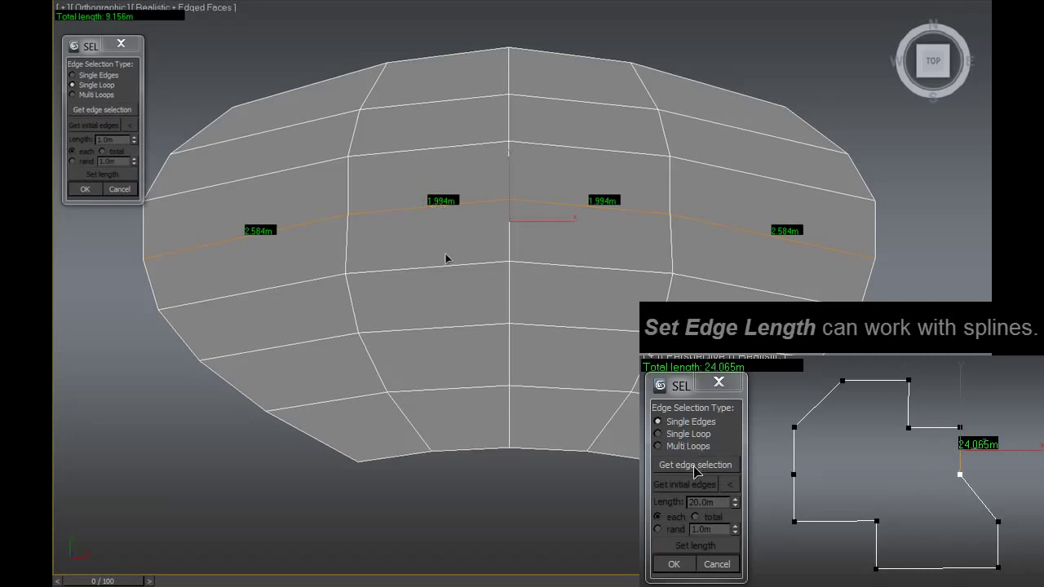
click(93, 111)
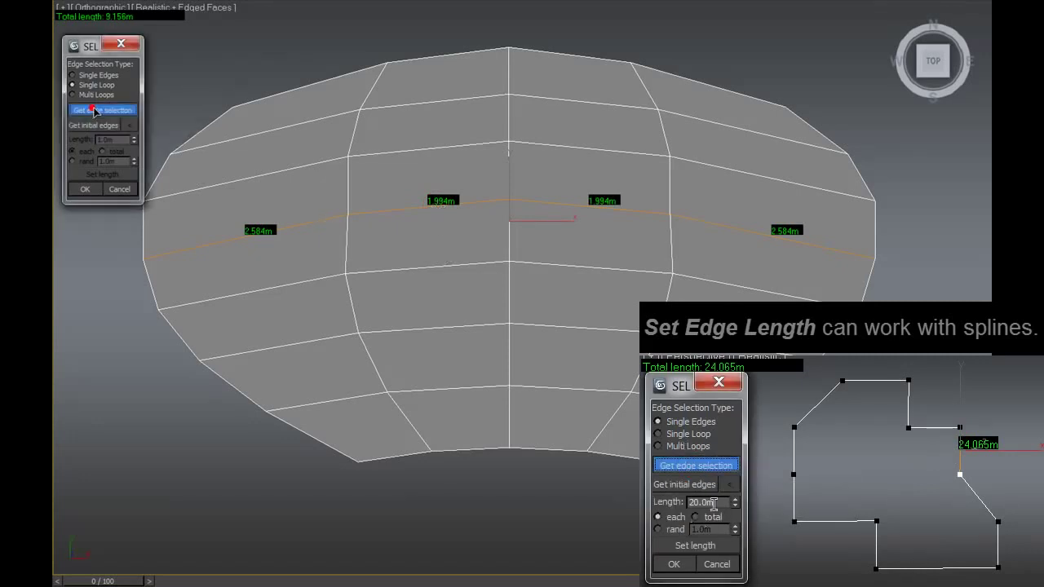
click(294, 210)
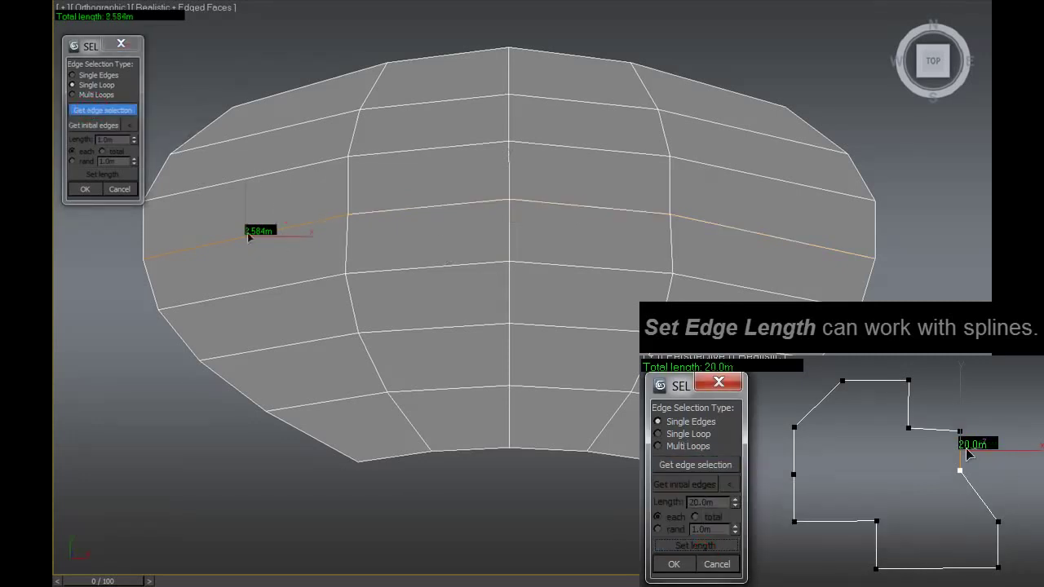
click(121, 133)
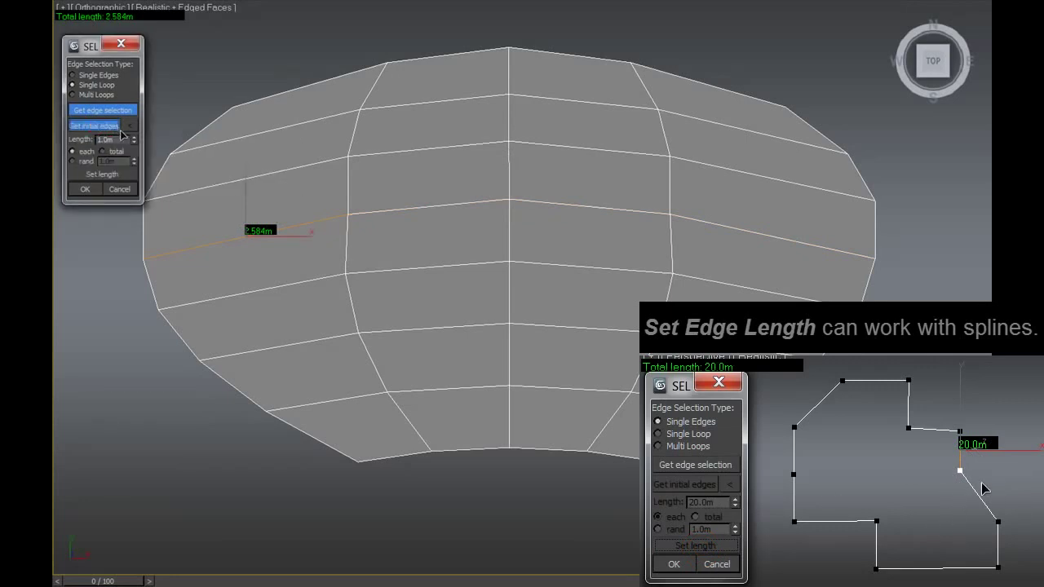
Set each loop edge to 2.0m, check the result, then cancel back to 9.156m
double_click(106, 139)
text(2)
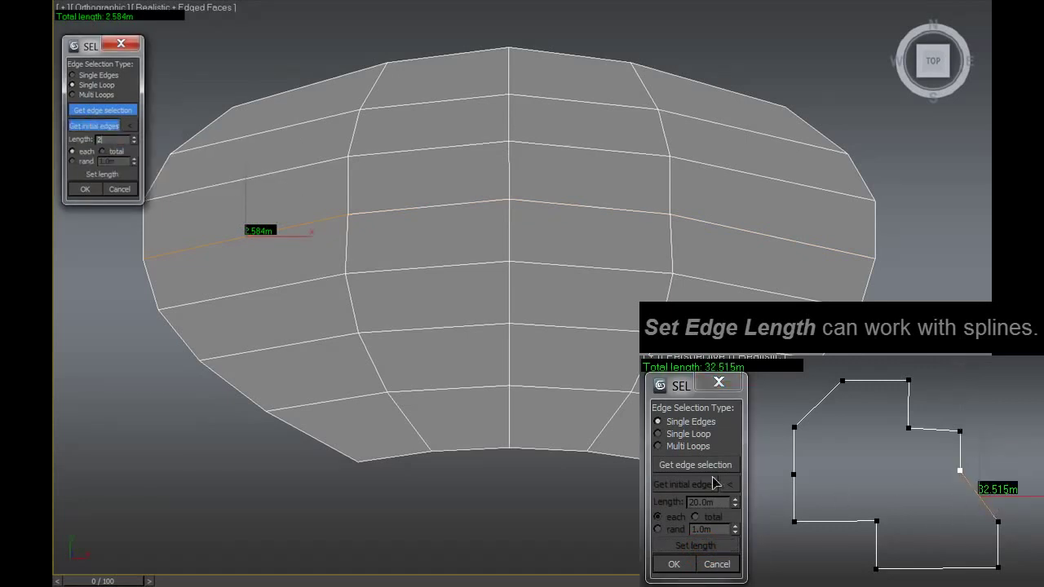
click(101, 175)
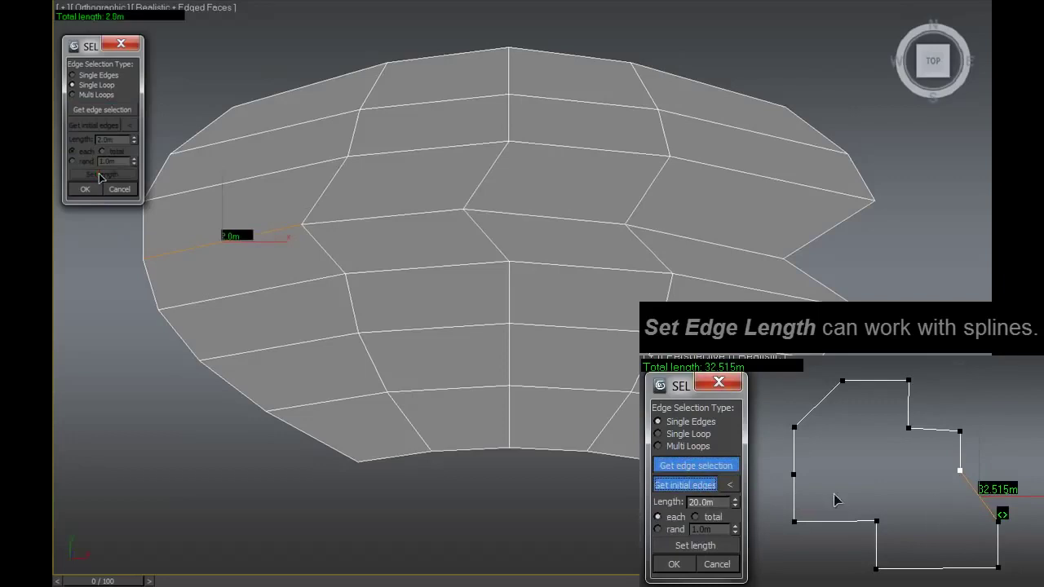
click(117, 111)
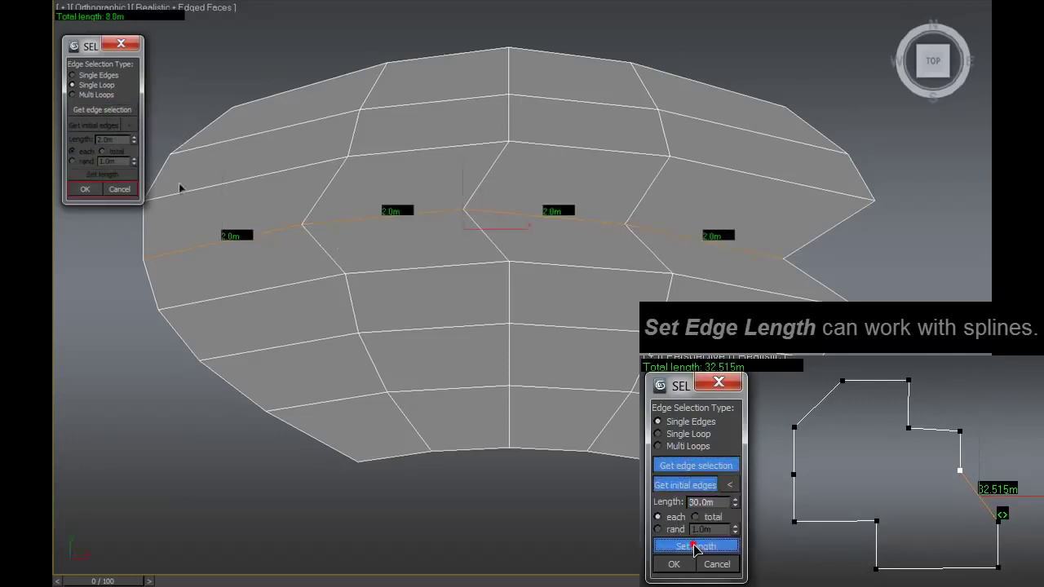
click(119, 190)
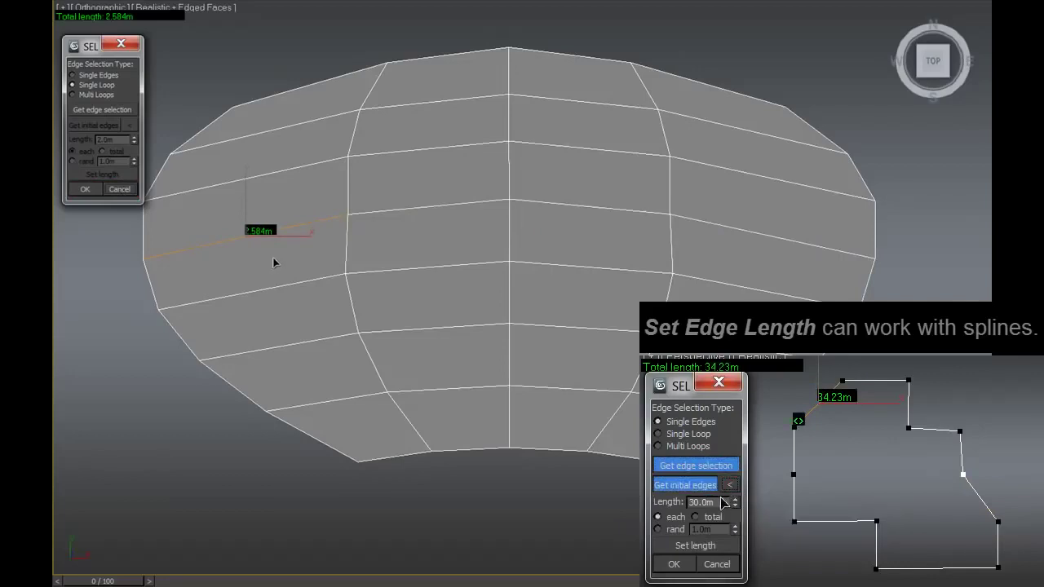
Reload the middle edge loop and pick its right edge as the starting edge
click(396, 209)
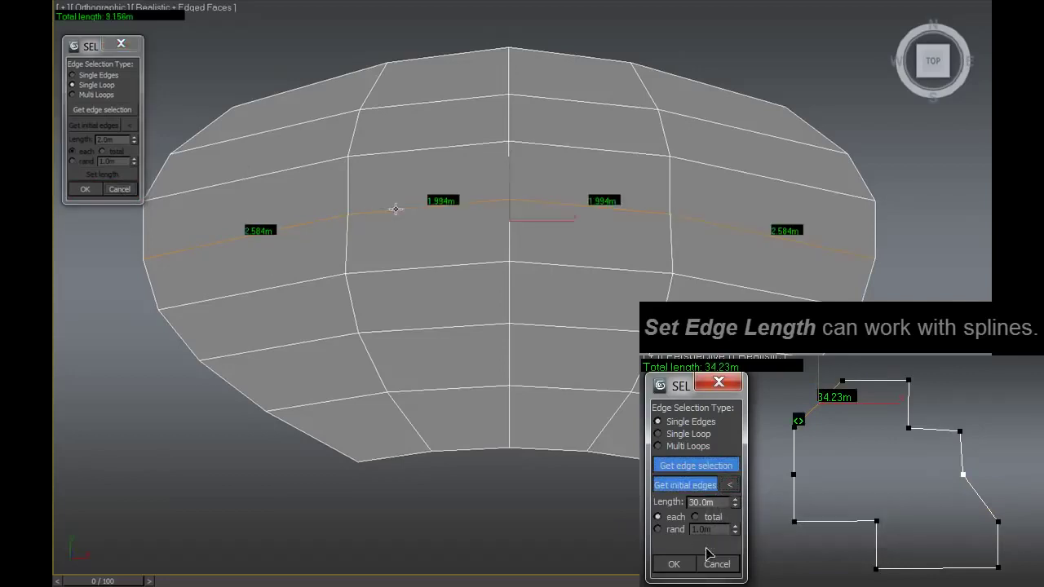
click(122, 110)
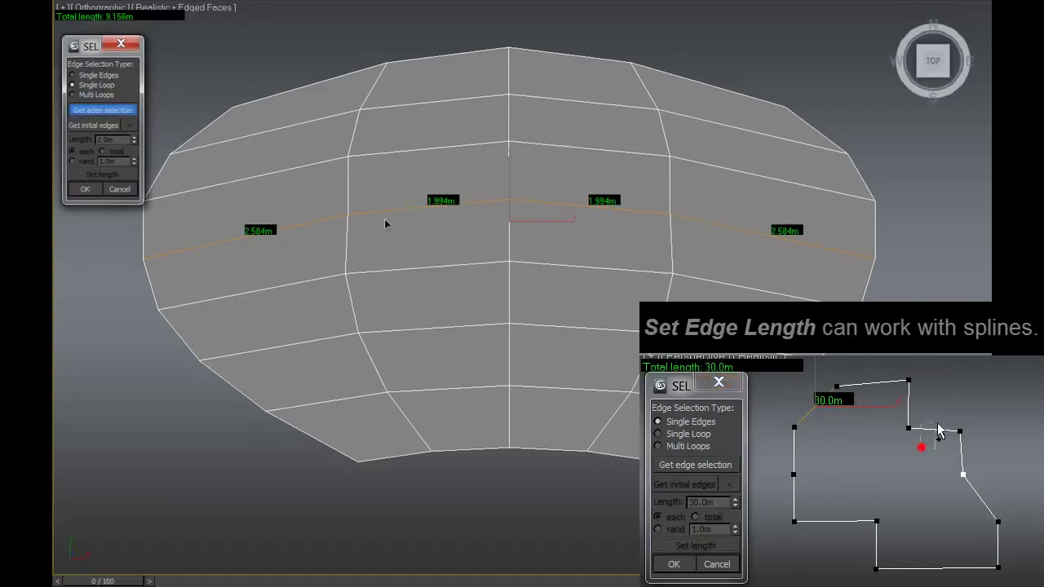
click(726, 216)
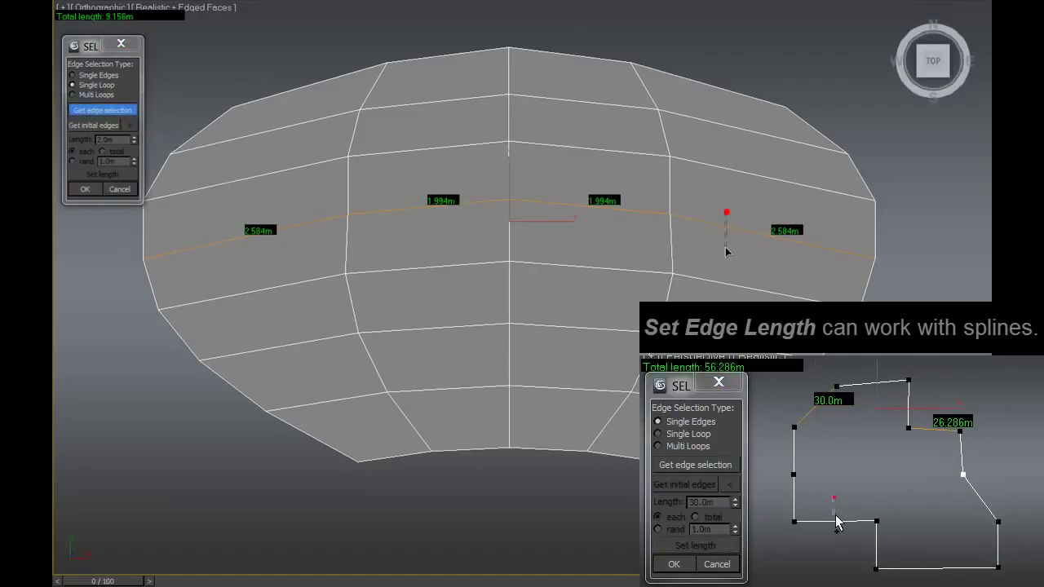
With the right edge as initial, spread an 8.0m total (2.0m each) over the loop, then cancel
click(91, 126)
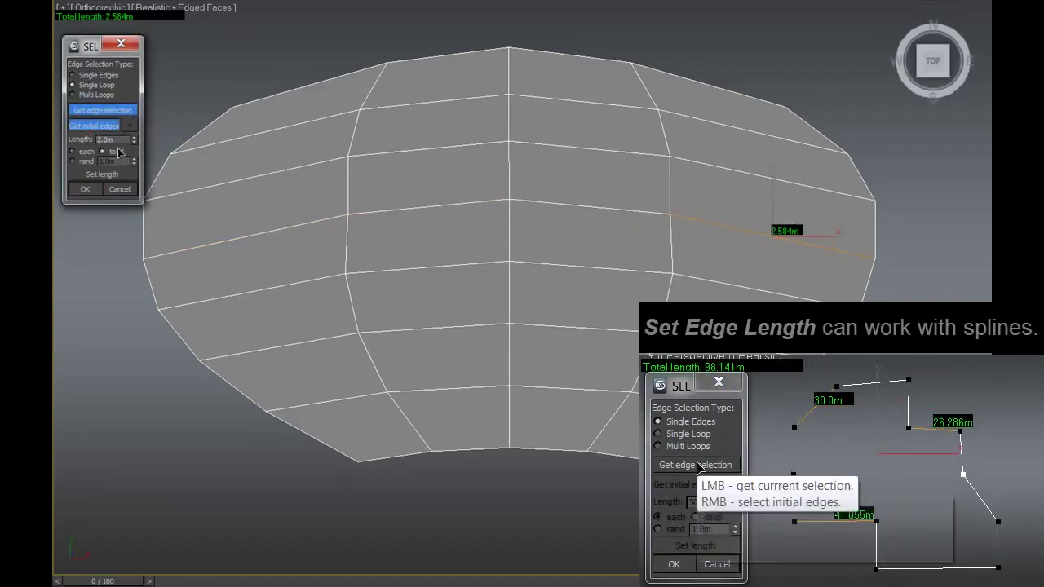
click(102, 151)
double_click(106, 139)
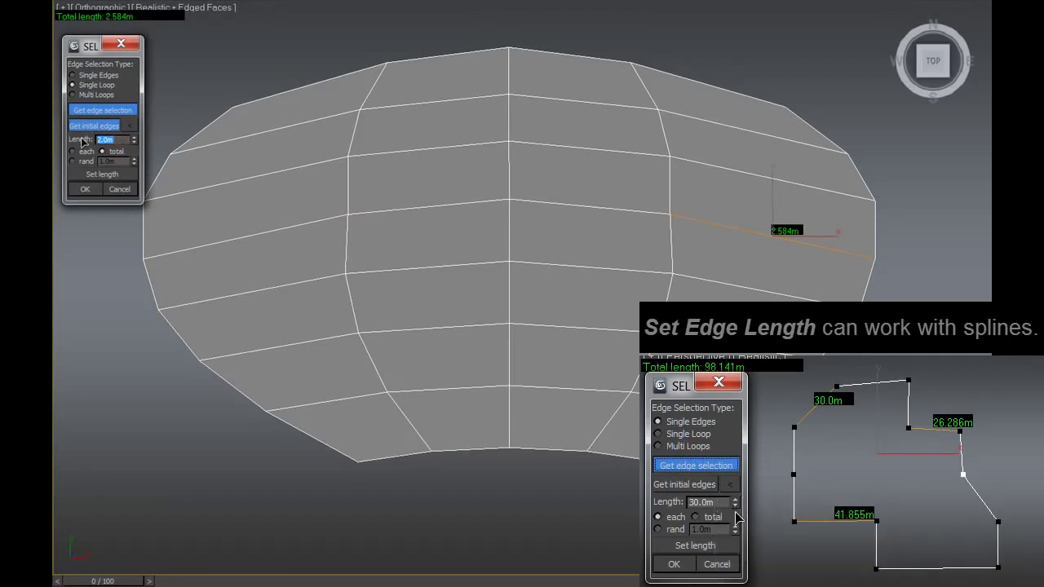
text(0)
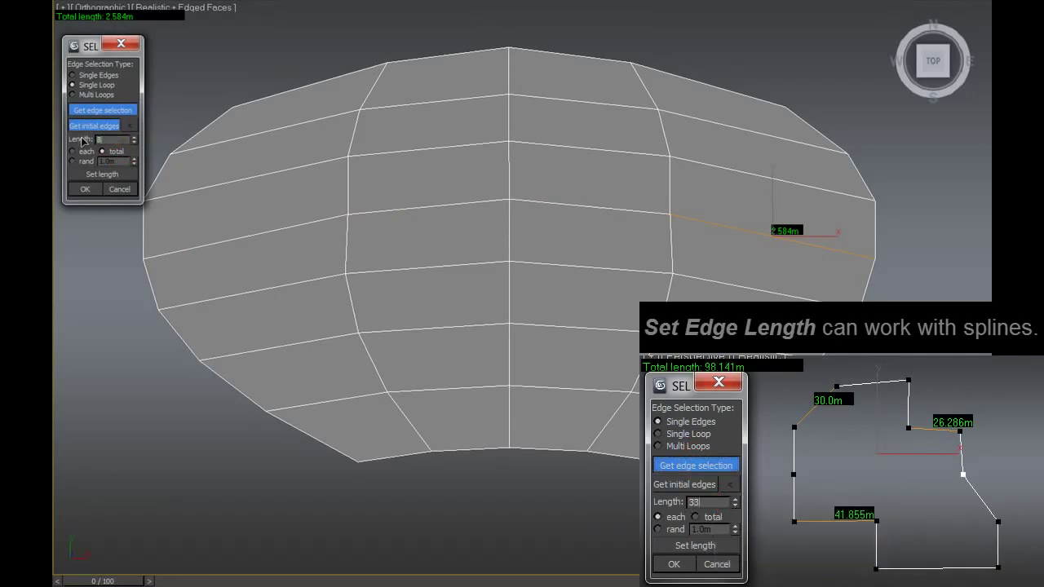
click(102, 174)
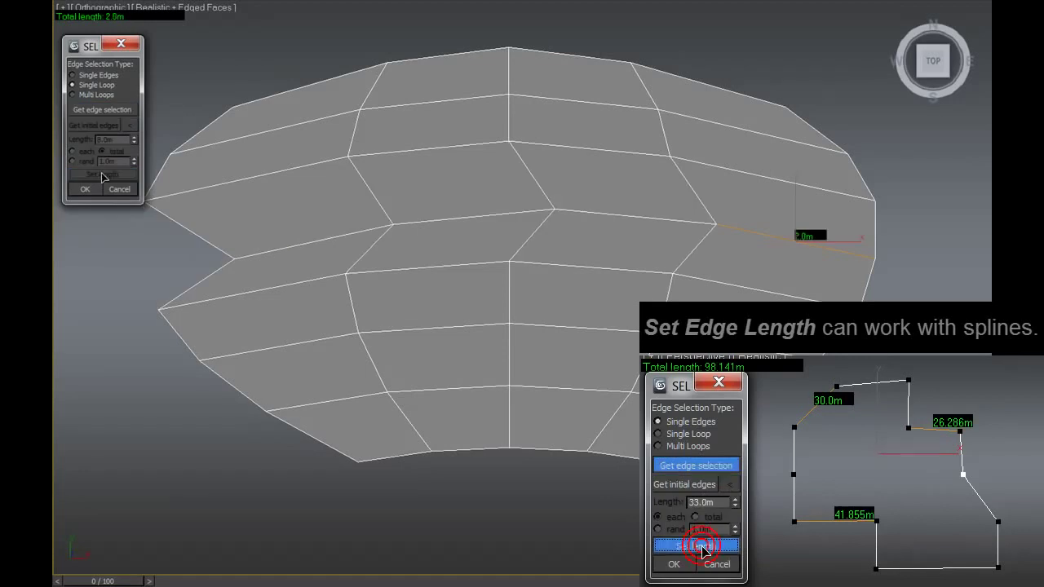
click(111, 117)
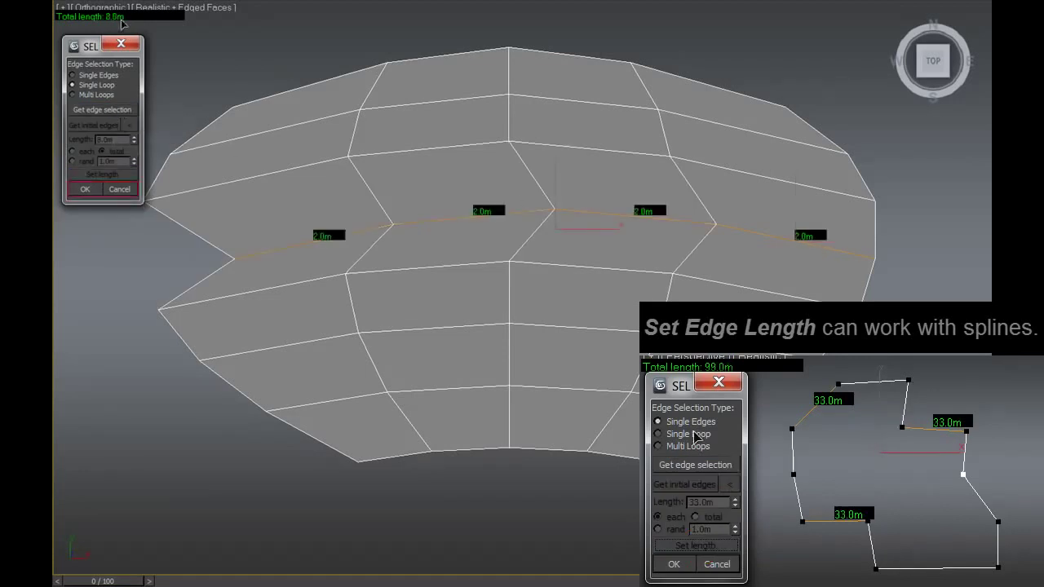
click(120, 191)
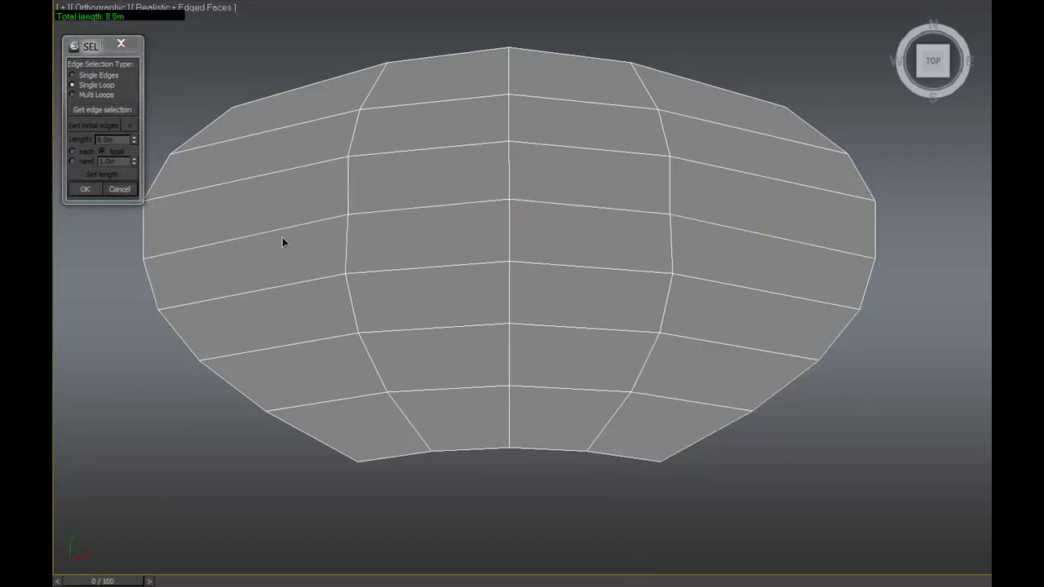
Select the horizontal edge loop and load it and its starting edge into the script
click(276, 231)
click(423, 208)
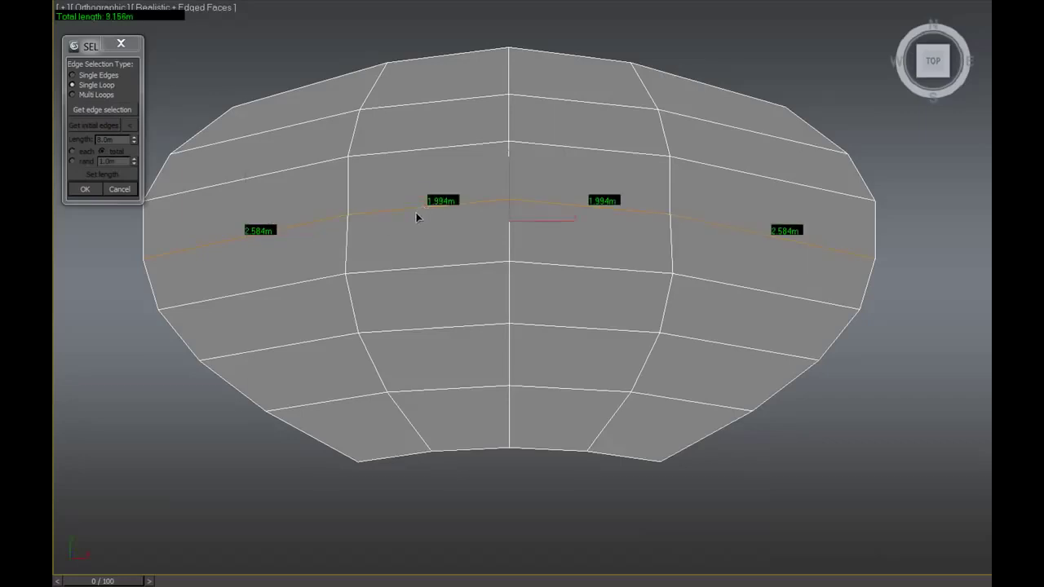
click(98, 110)
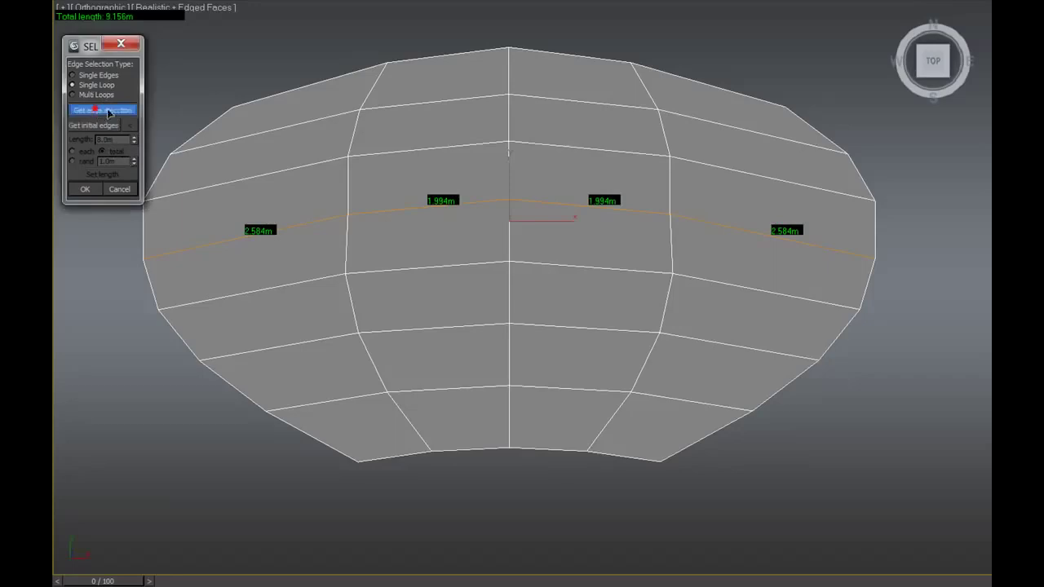
click(303, 215)
click(95, 127)
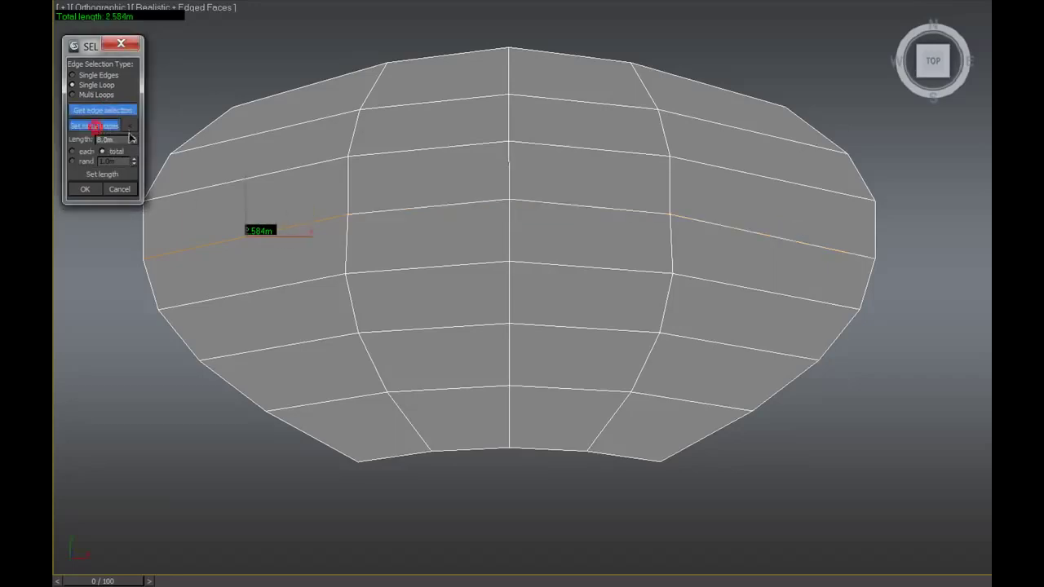
Apply random edge lengths from a 2.0m base to the horizontal loop
drag(116, 140, 82, 140)
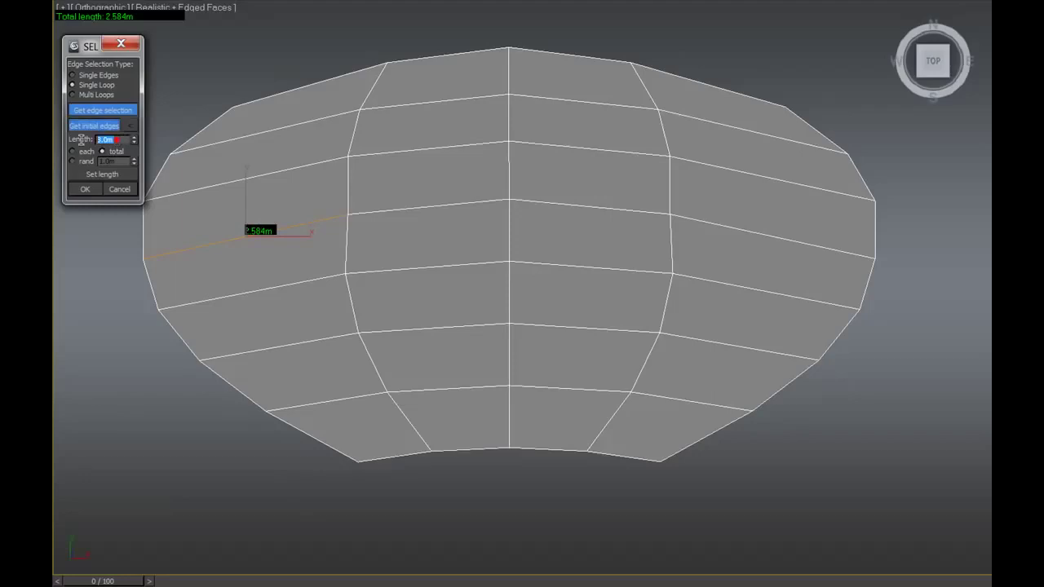
text(2)
click(82, 162)
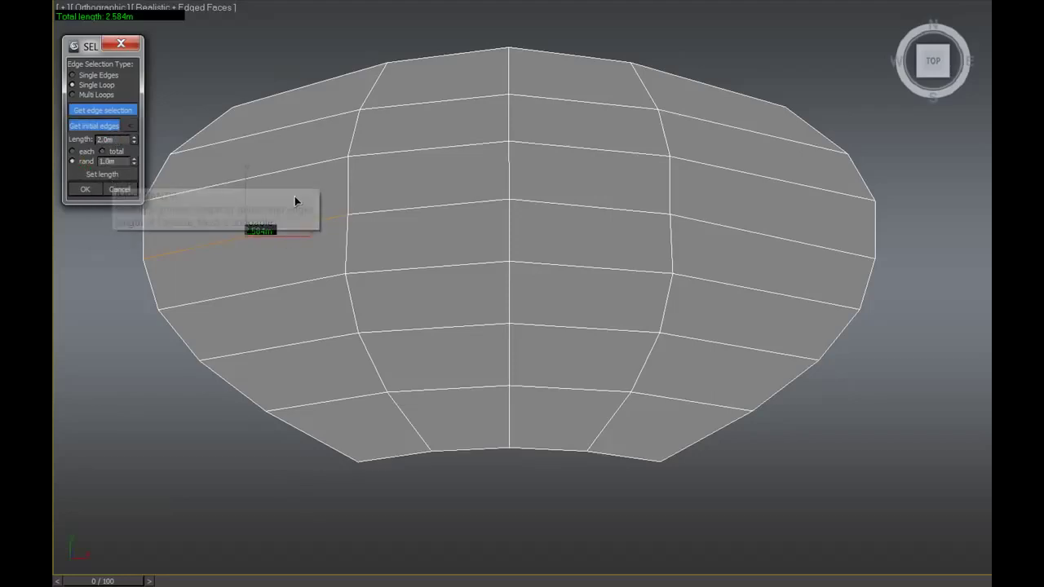
click(120, 112)
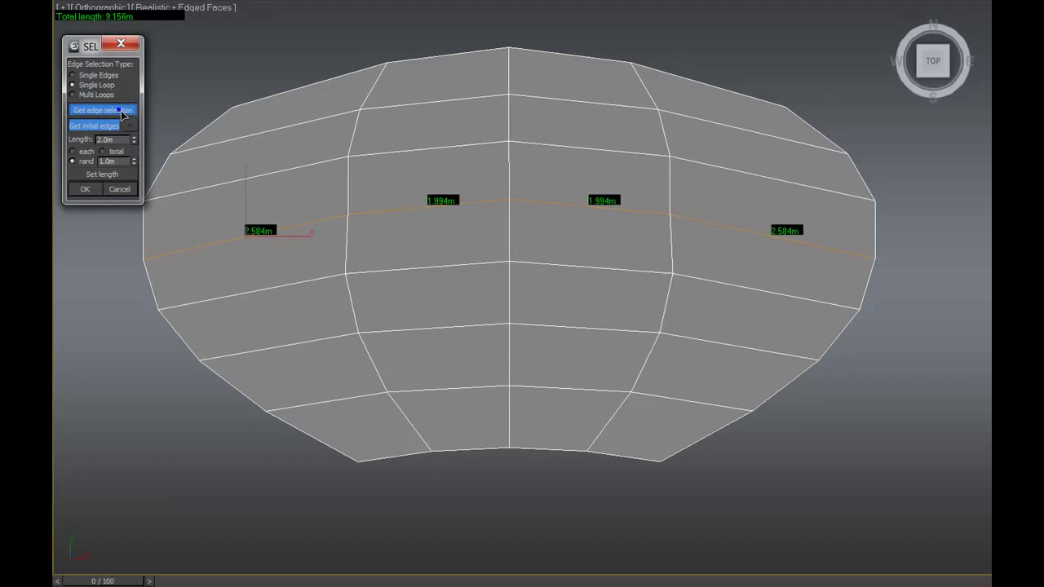
click(128, 174)
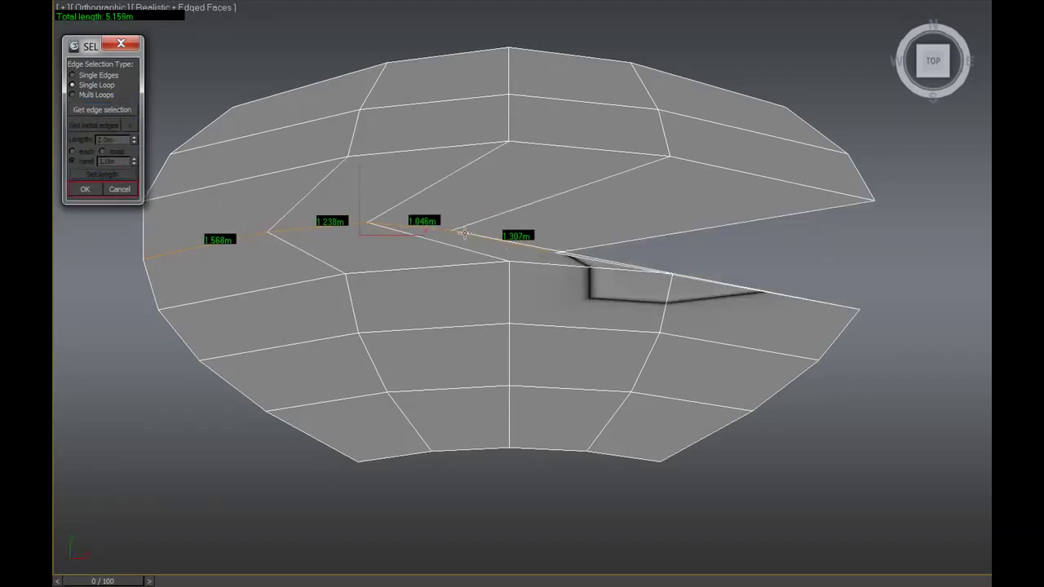
Discard the random lengths and load two horizontal loops into the script
click(126, 190)
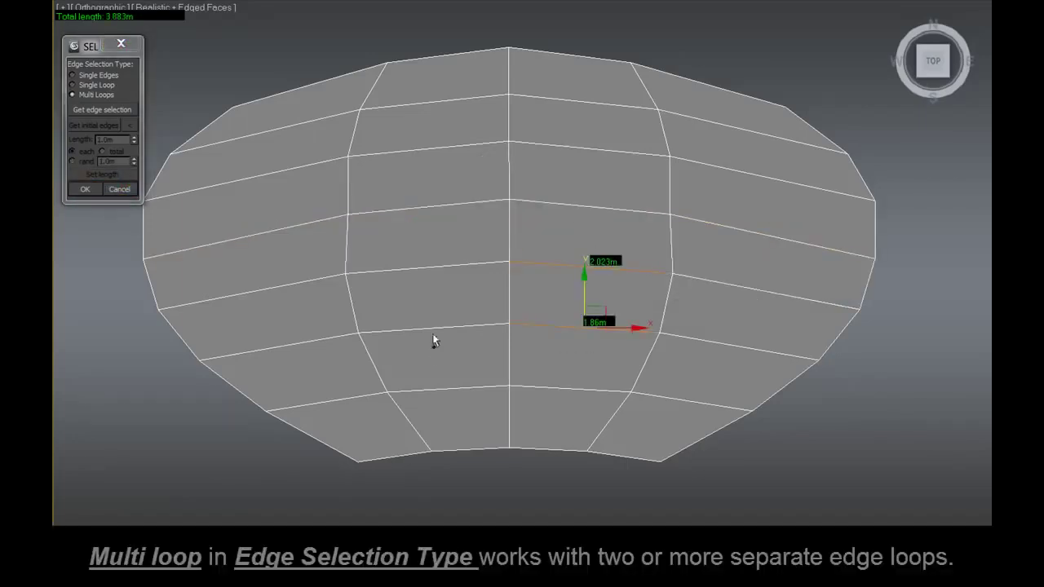
ctrl+drag(434, 343, 458, 249)
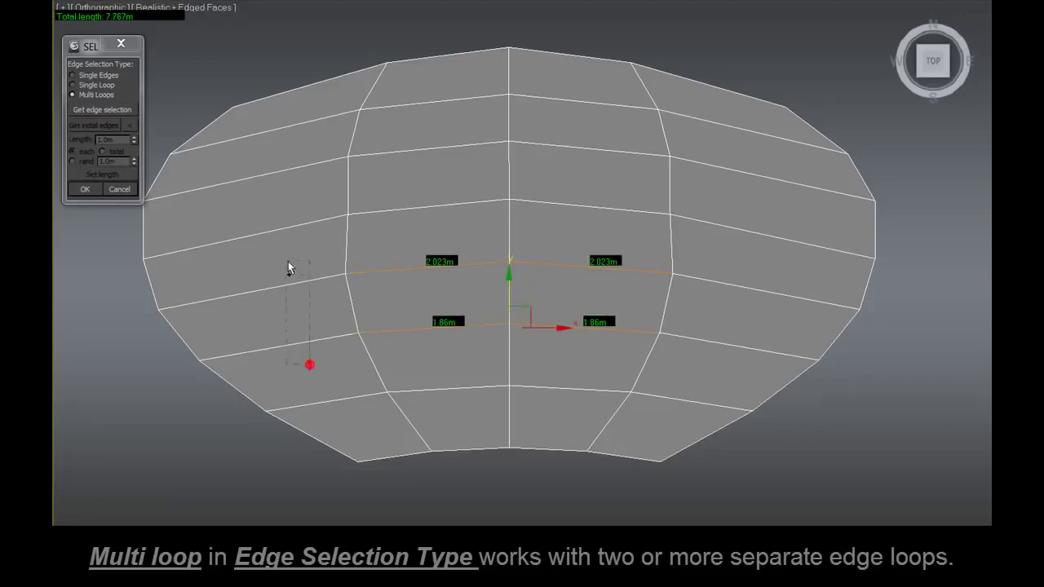
ctrl+drag(287, 262, 259, 256)
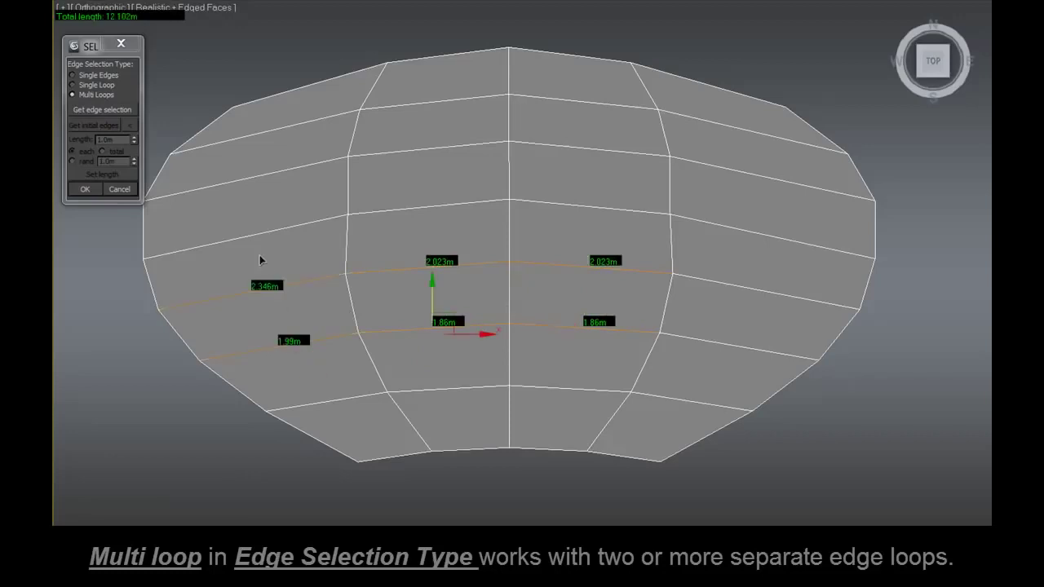
click(119, 110)
Trial 2.0m per edge on both loops, then cancel it and clear the edge selection
drag(569, 344, 605, 247)
click(114, 125)
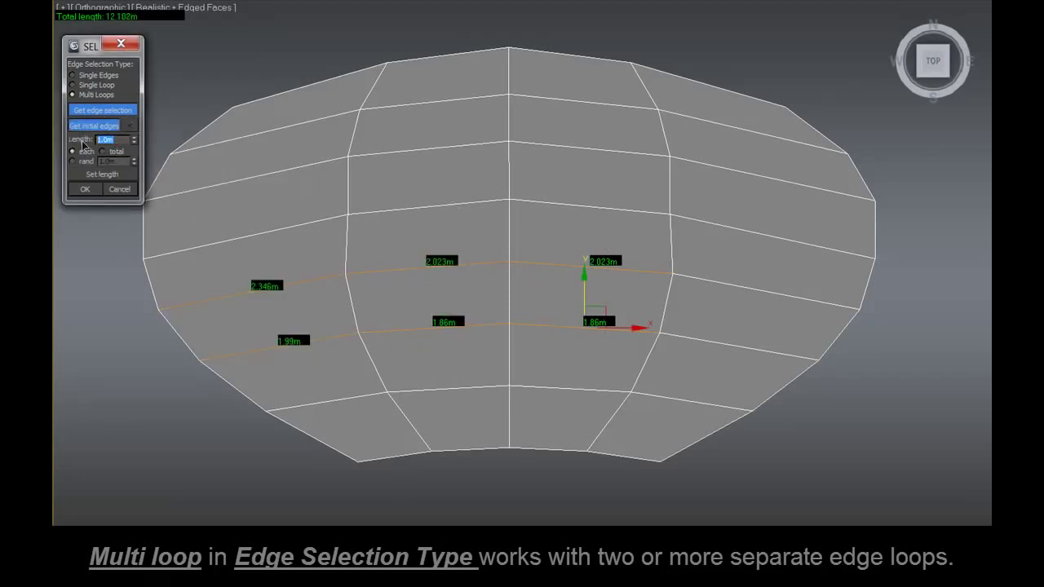
text(2)
click(97, 178)
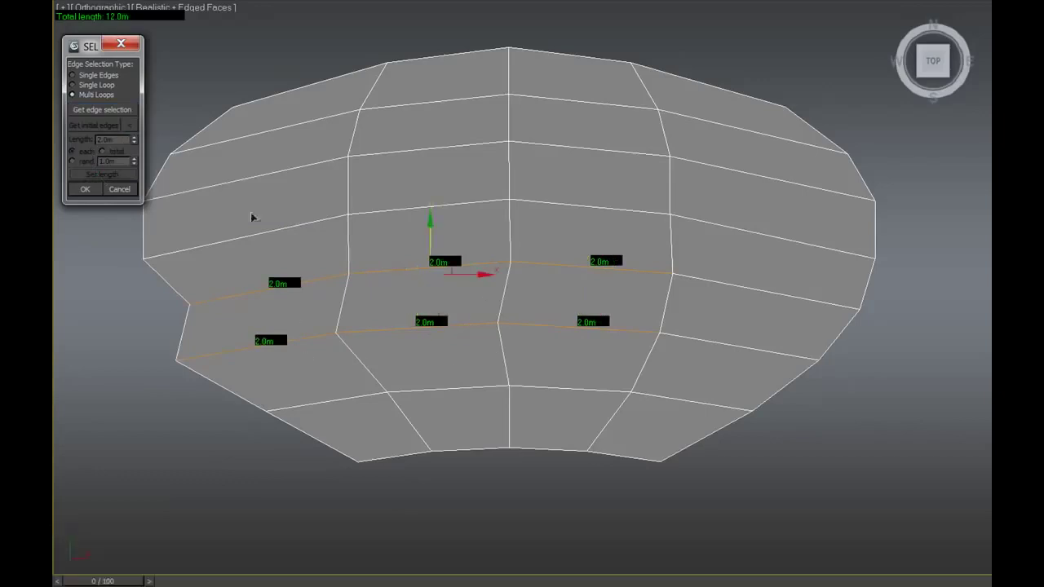
click(128, 193)
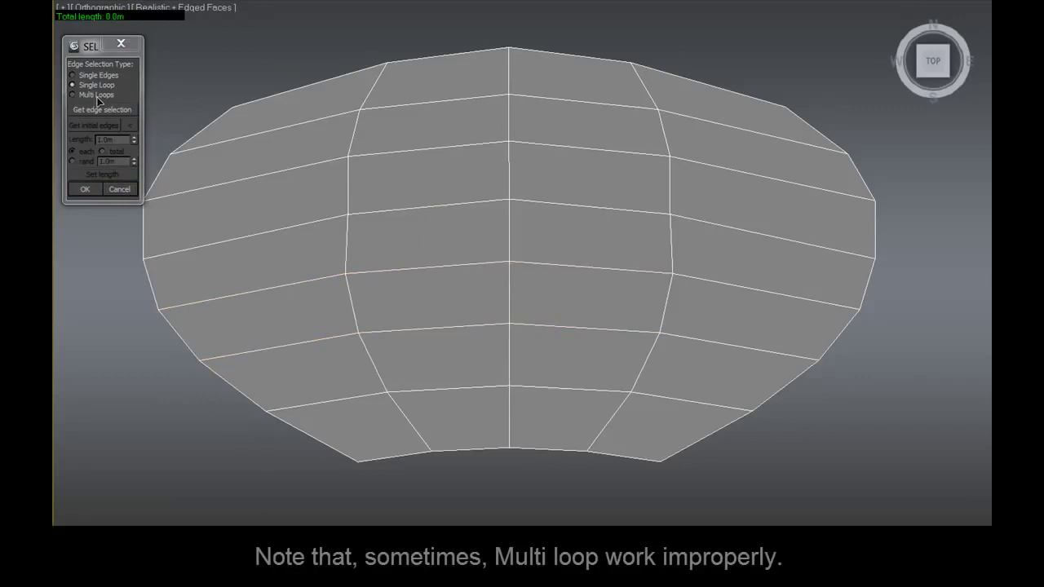
click(97, 99)
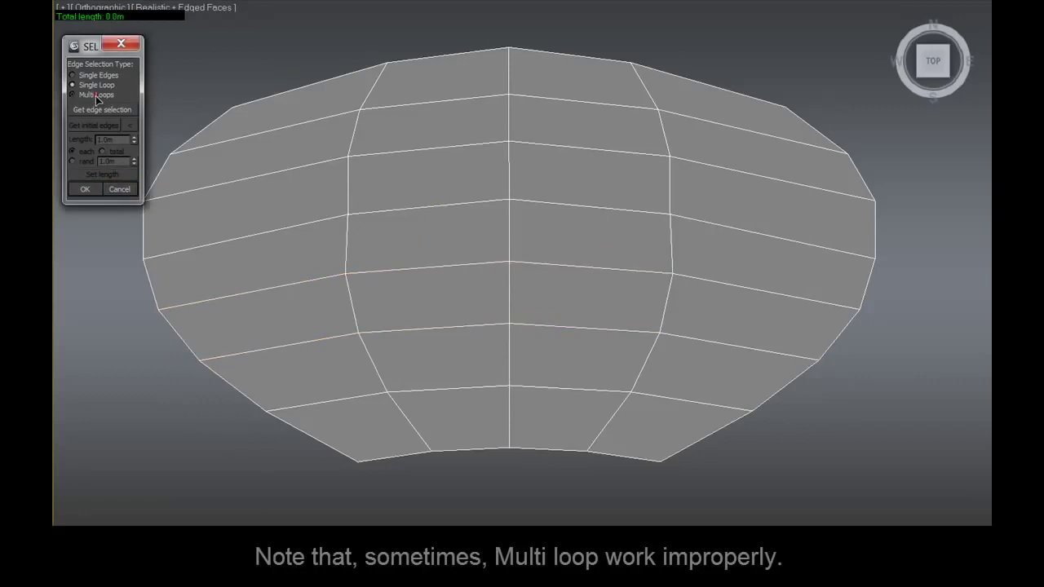
Select the left and right vertical edge loops and load them into the script
click(409, 431)
ctrl+click(370, 357)
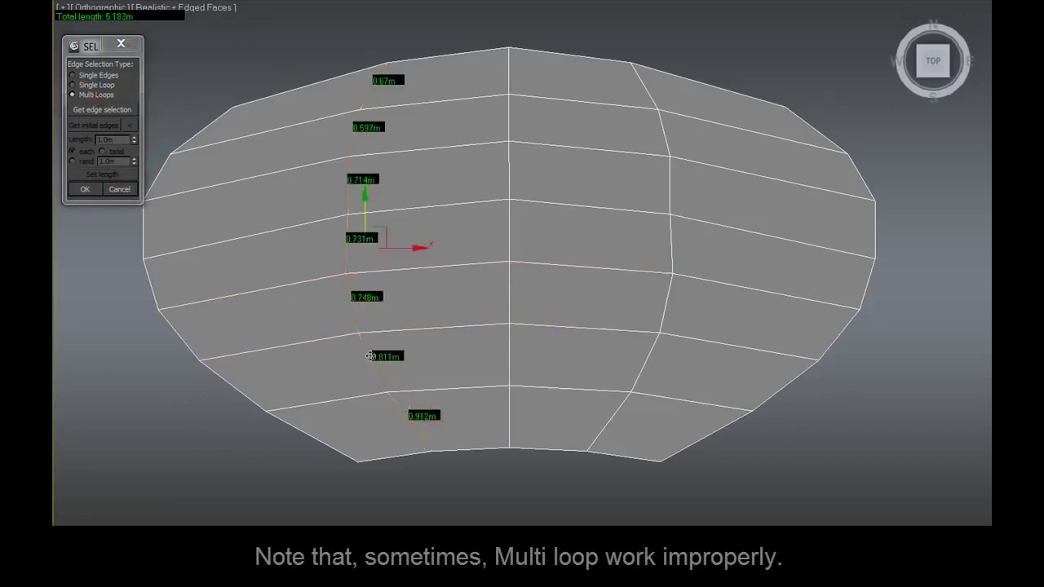
ctrl+click(612, 429)
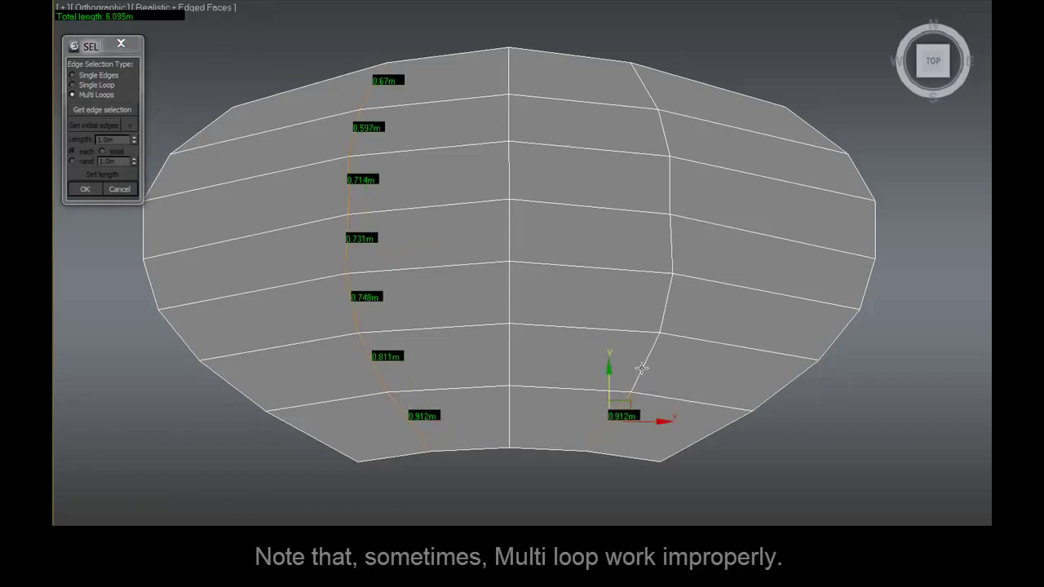
ctrl+click(642, 367)
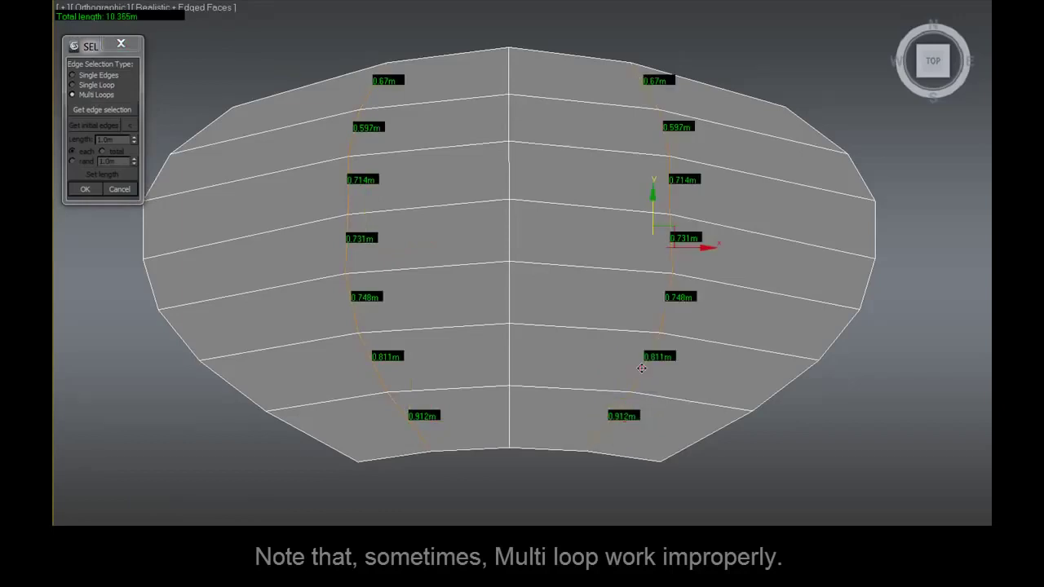
click(108, 112)
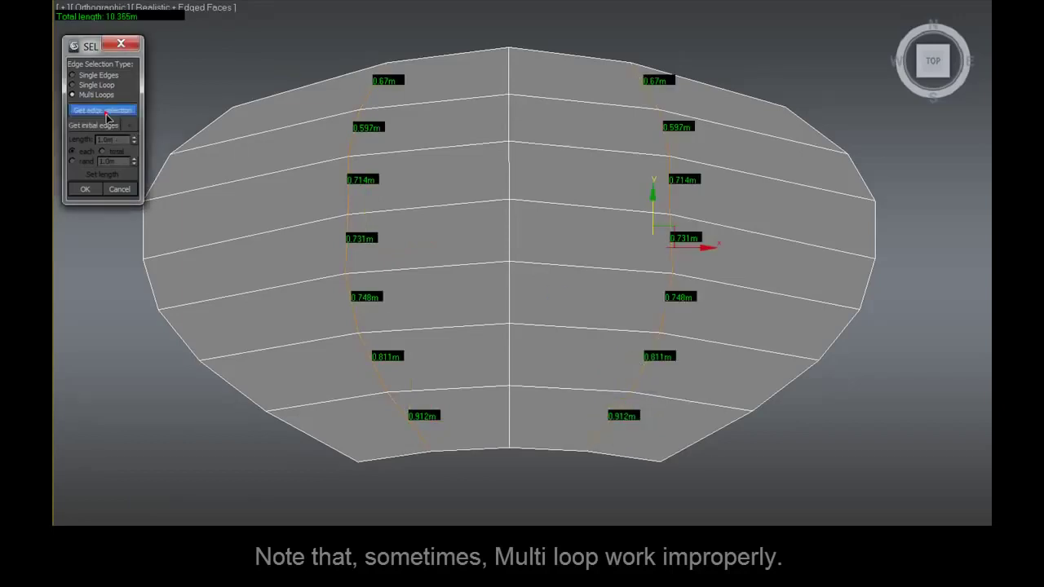
Register the loops' bottom starting edges and set each edge to 1.0m
click(400, 435)
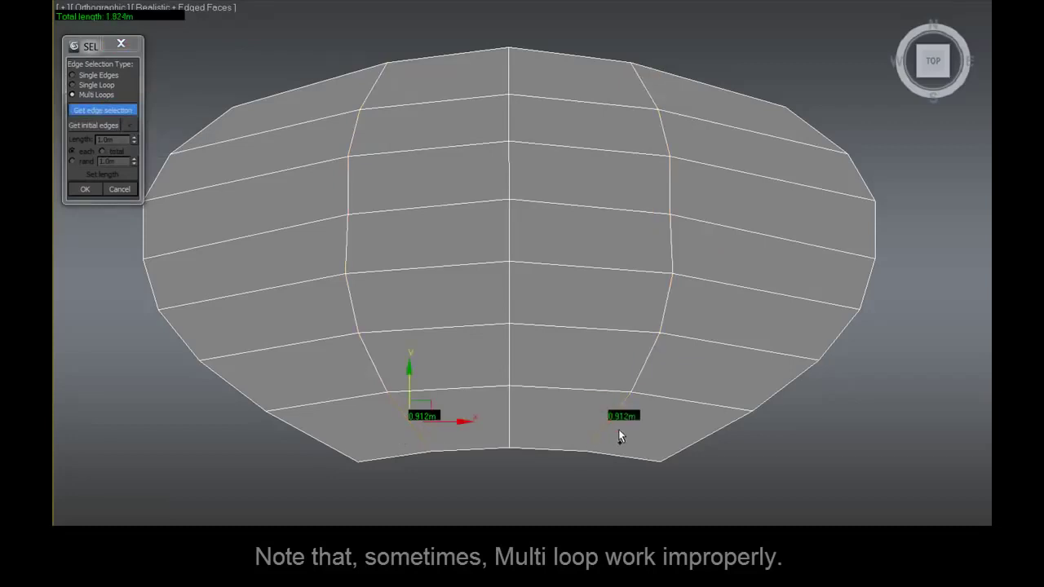
click(108, 126)
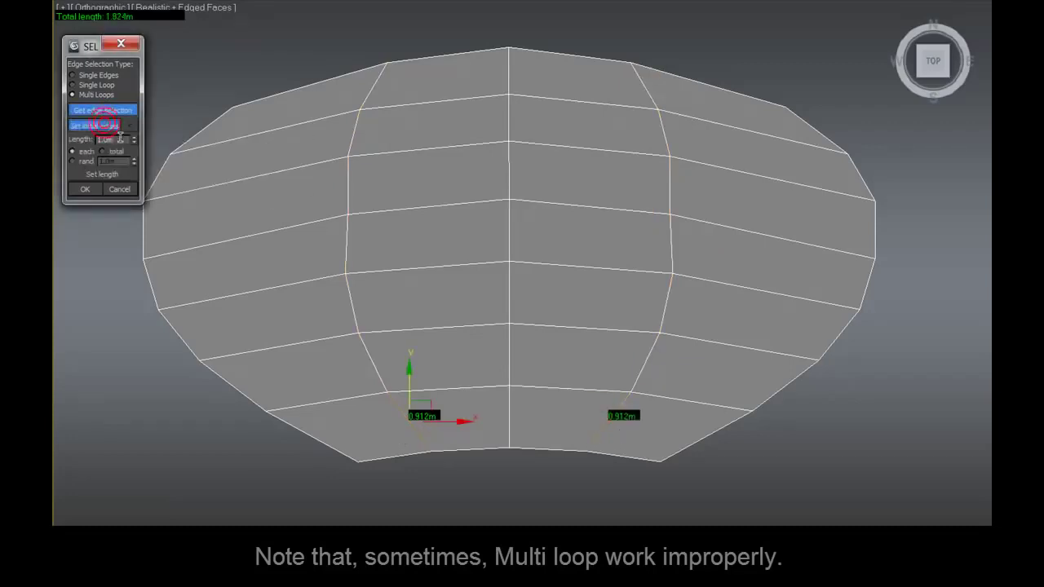
mouse_move(102, 174)
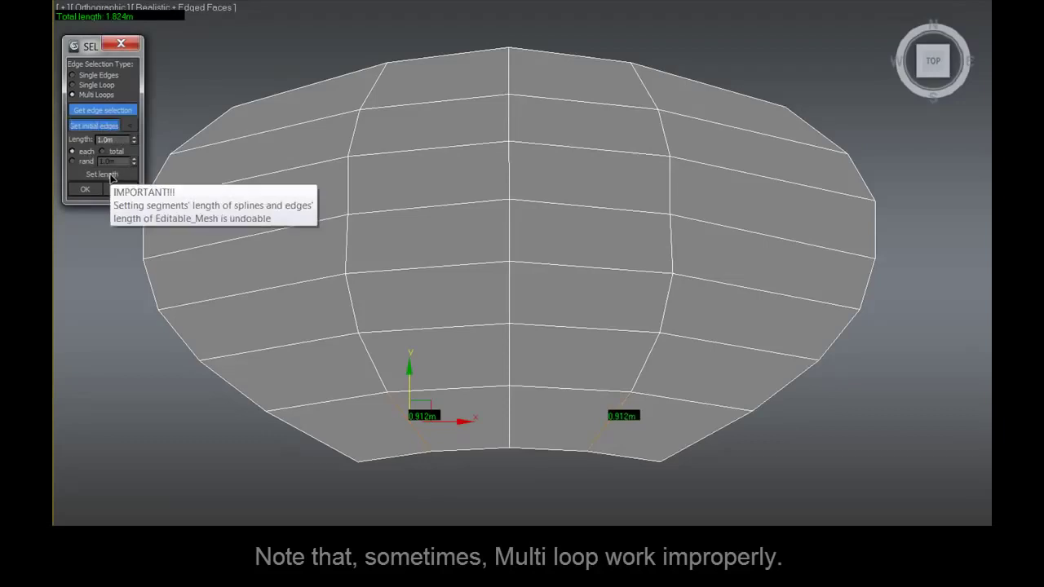
click(107, 125)
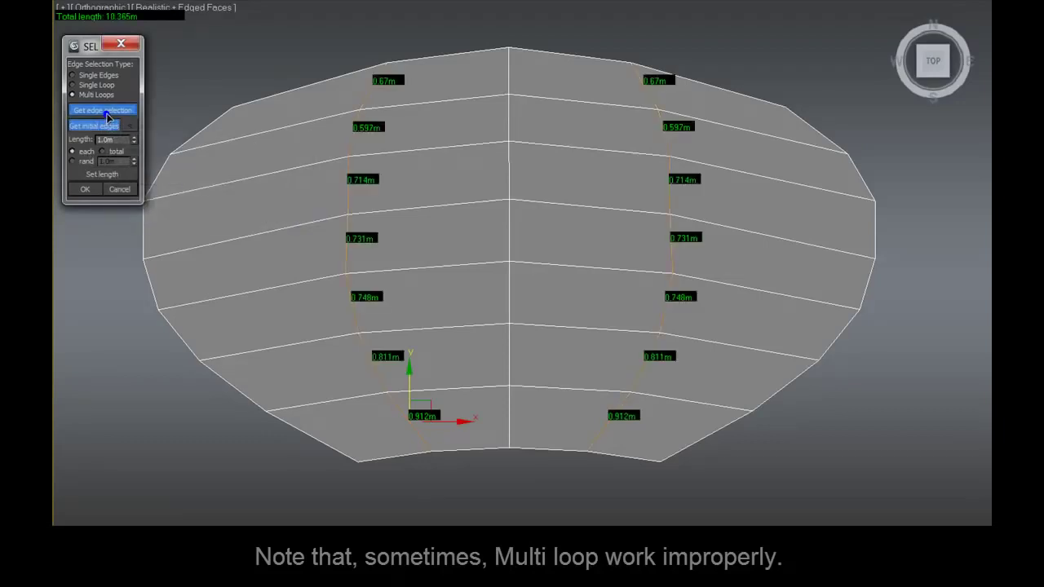
click(110, 178)
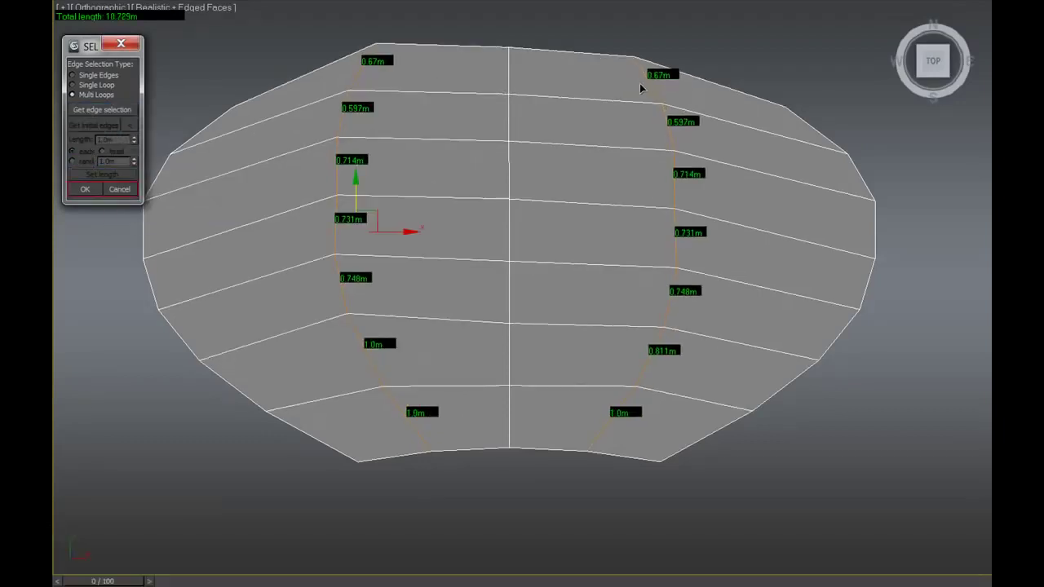